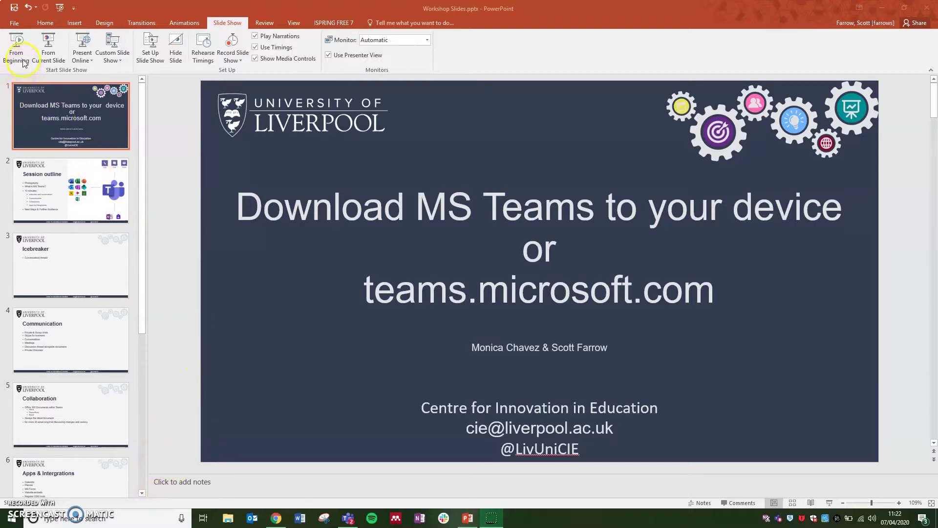
Record the first two slides as a slide show with timings and narration, end the show, and check each slide's audio icon.
{"action": "left_click", "coordinate": [234, 43]}
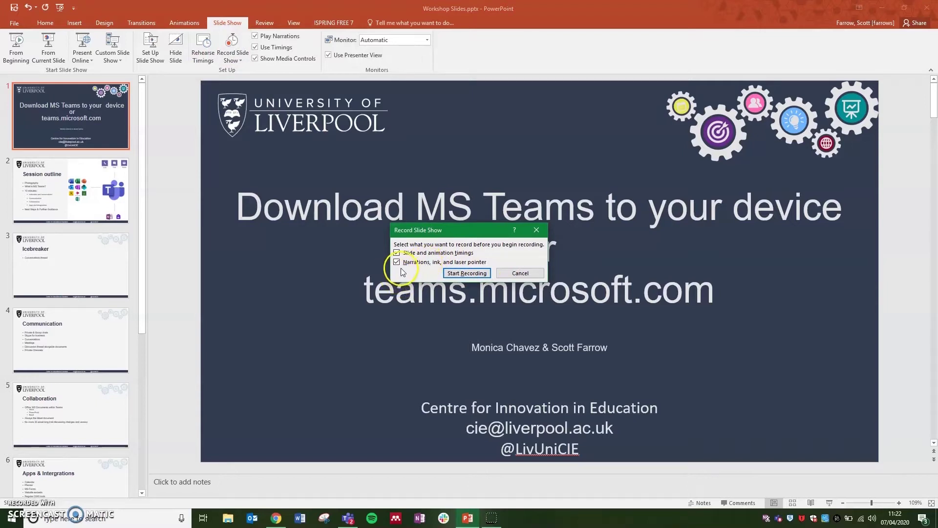
{"action": "left_click", "coordinate": [419, 255]}
{"action": "key", "text": "space"}
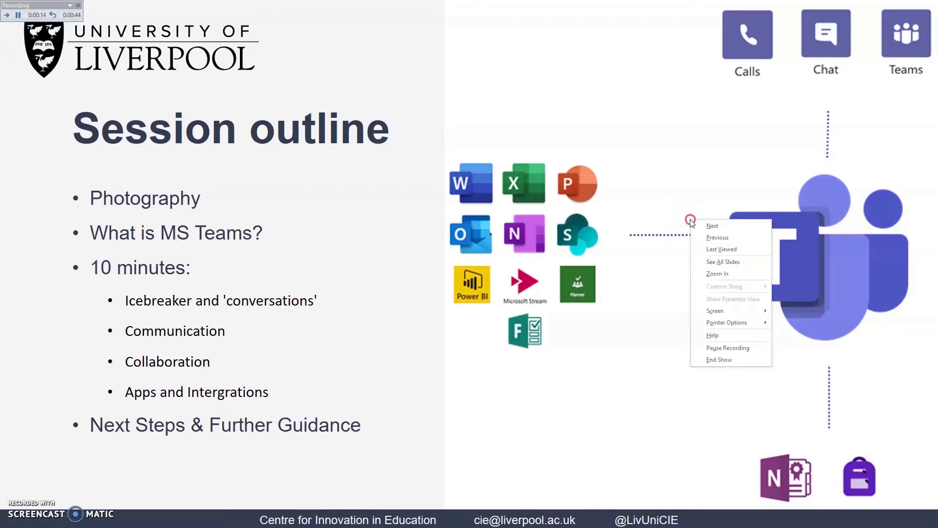
{"action": "left_click", "coordinate": [716, 360]}
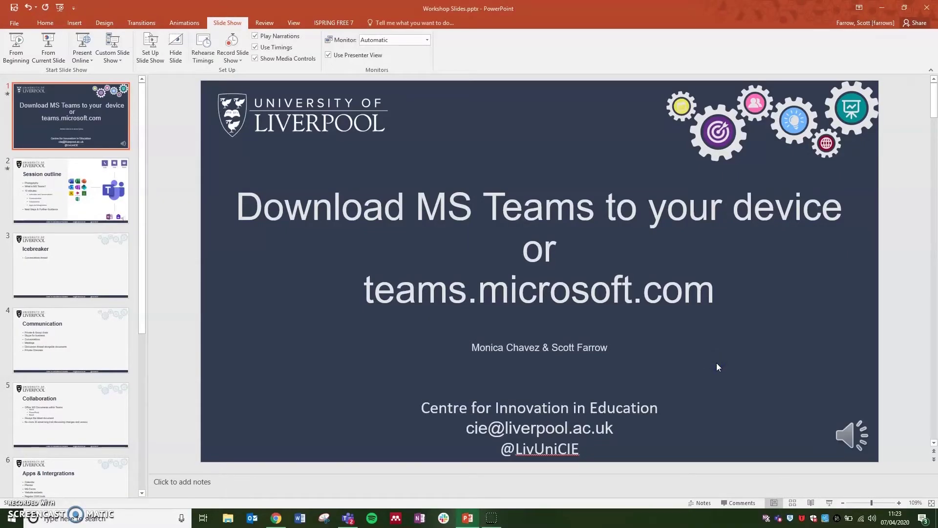
{"action": "mouse_move", "coordinate": [850, 429]}
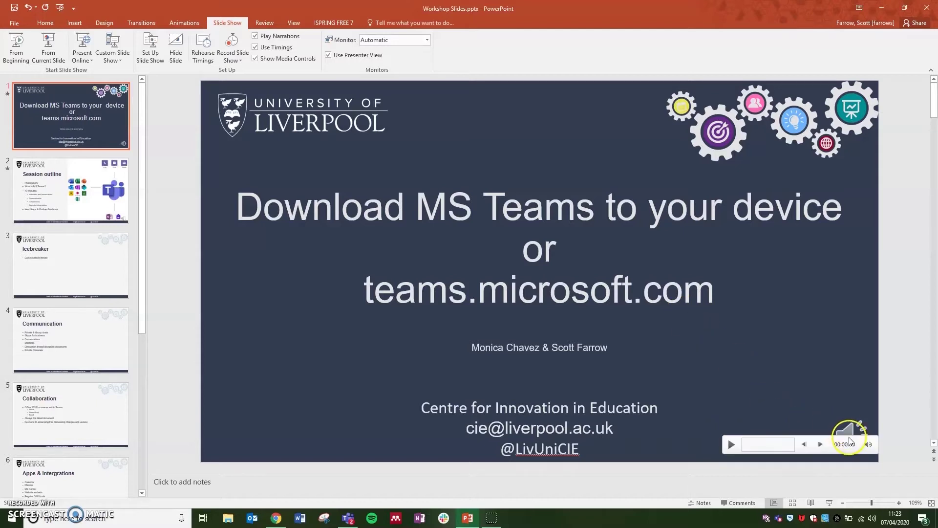
{"action": "scroll", "coordinate": [450, 350], "scroll_direction": "down", "scroll_amount": 1}
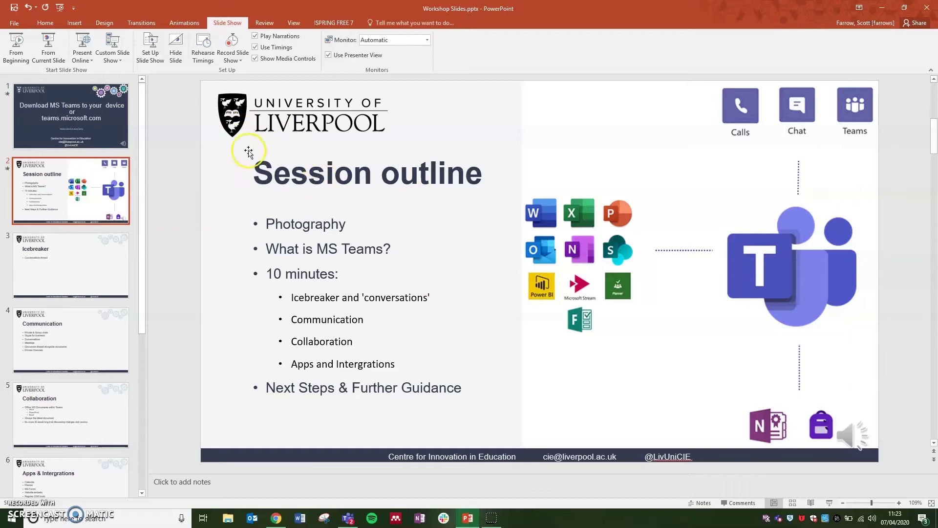
Save the presentation to the Desktop as the MPEG-4 video Workshop Slides.mp4, replacing the existing file.
{"action": "left_click", "coordinate": [13, 25]}
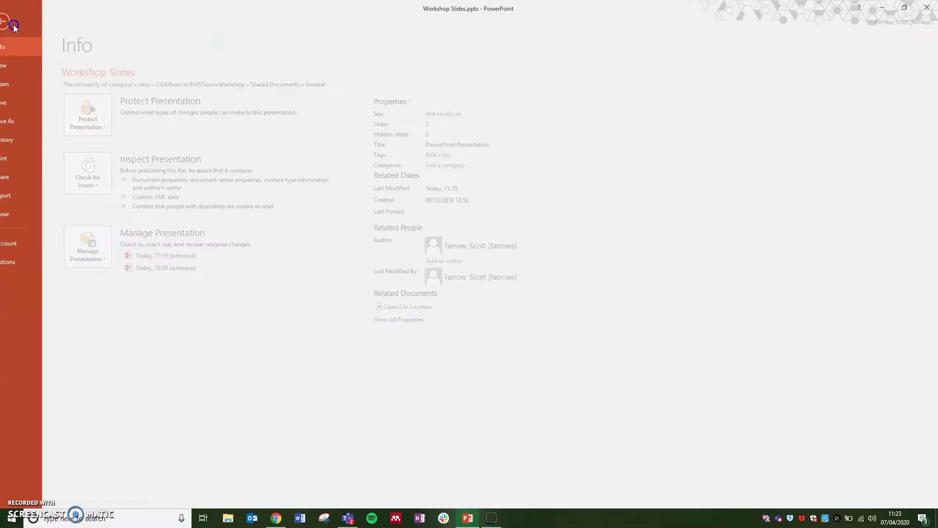
{"action": "left_click", "coordinate": [20, 121]}
{"action": "left_click", "coordinate": [97, 214]}
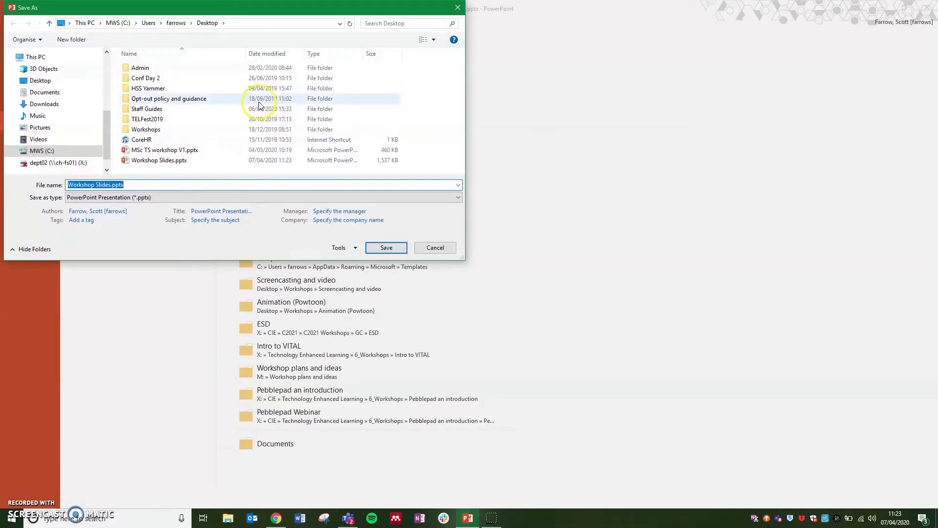
{"action": "left_click", "coordinate": [131, 200]}
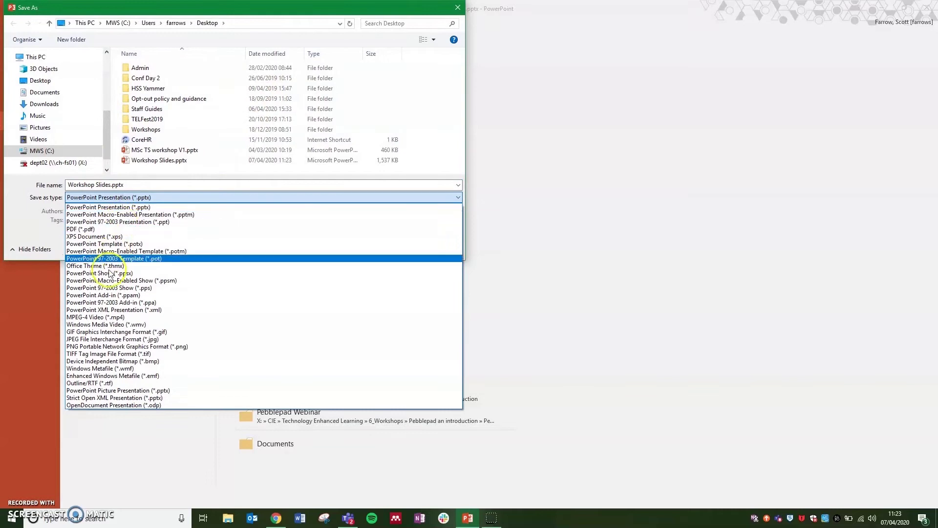
{"action": "left_click", "coordinate": [109, 318]}
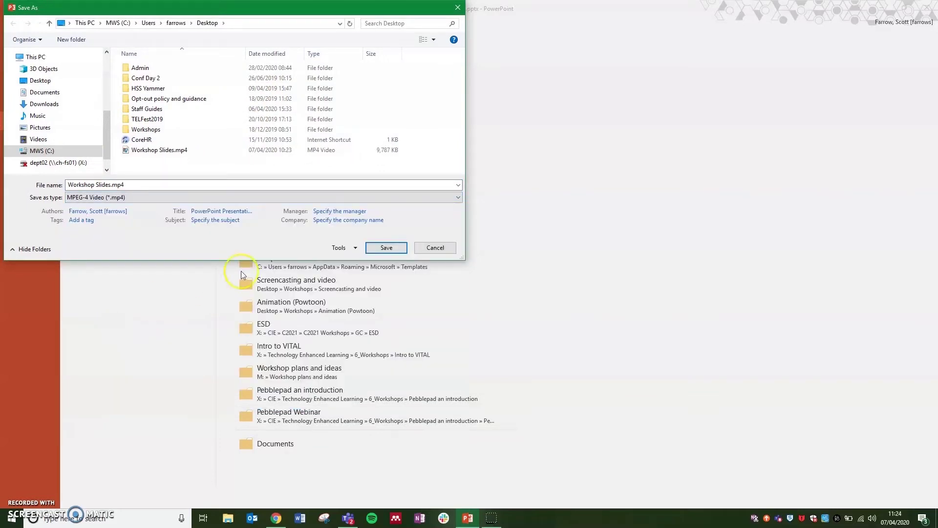
{"action": "left_click", "coordinate": [400, 250]}
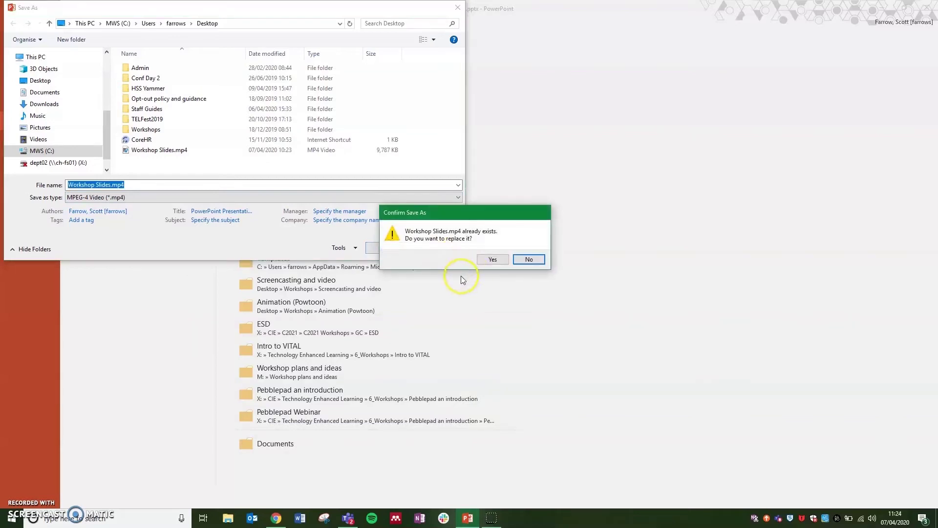
{"action": "left_click", "coordinate": [494, 259]}
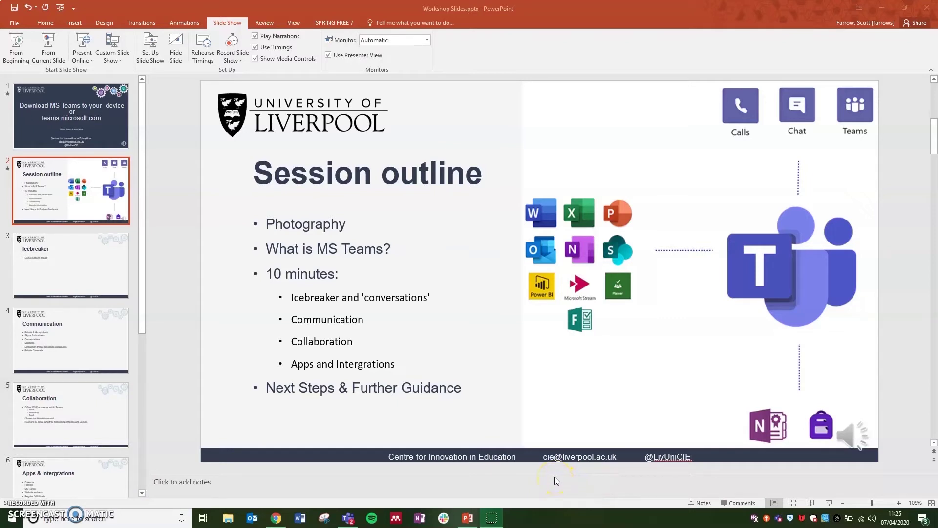
Switch to Canvas in Chrome and upload Workshop Slides.mp4 from the Desktop to Studio.
{"action": "left_click", "coordinate": [277, 519]}
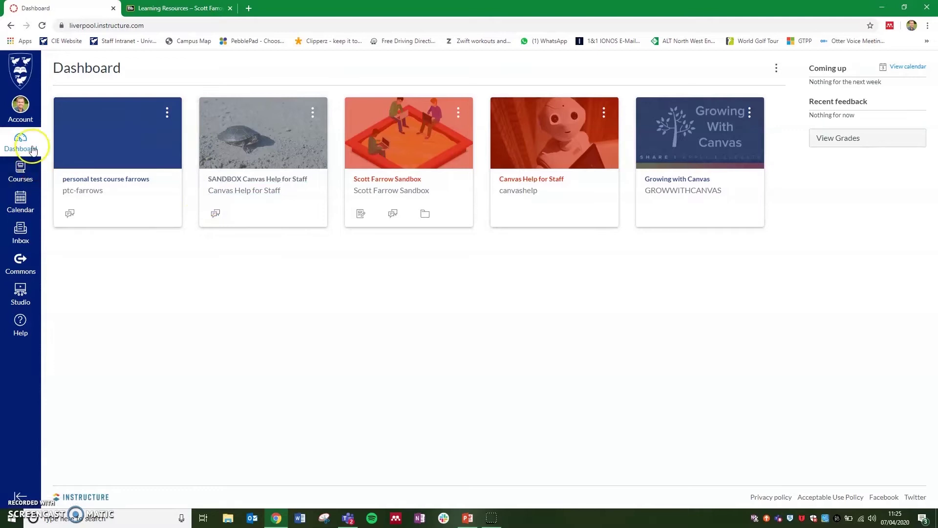
{"action": "left_click", "coordinate": [20, 296]}
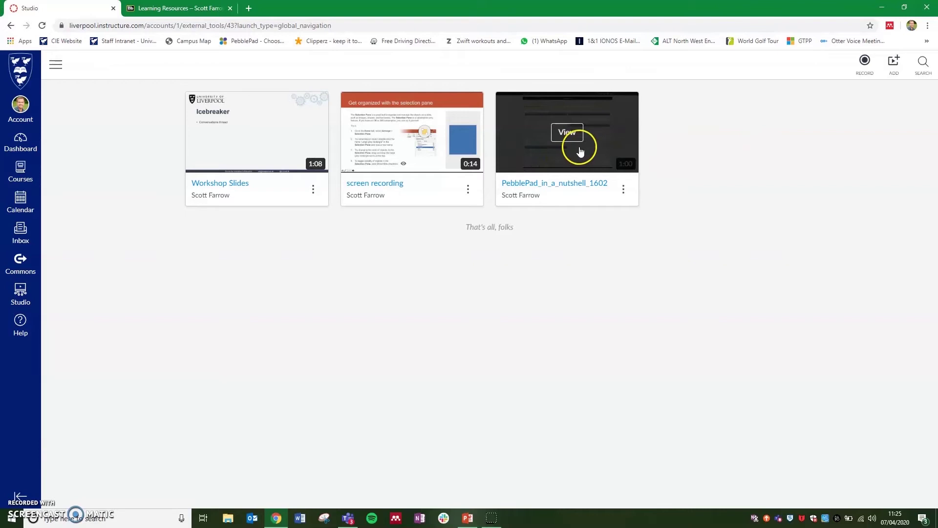
{"action": "left_click", "coordinate": [895, 70]}
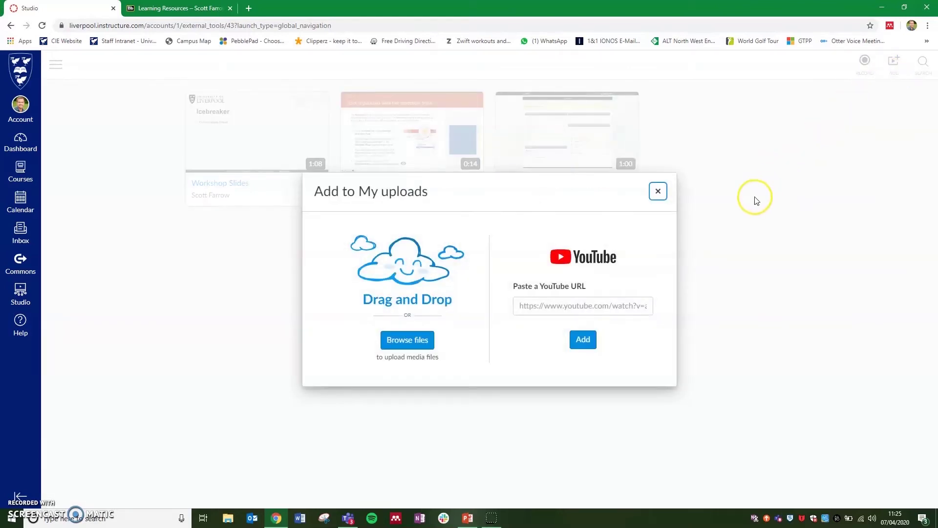
{"action": "left_click", "coordinate": [396, 344]}
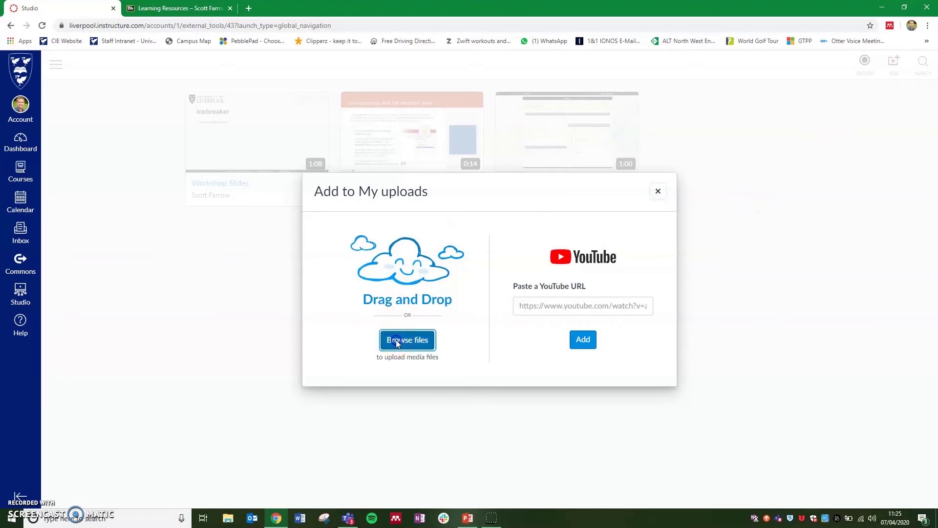
{"action": "left_click", "coordinate": [280, 232]}
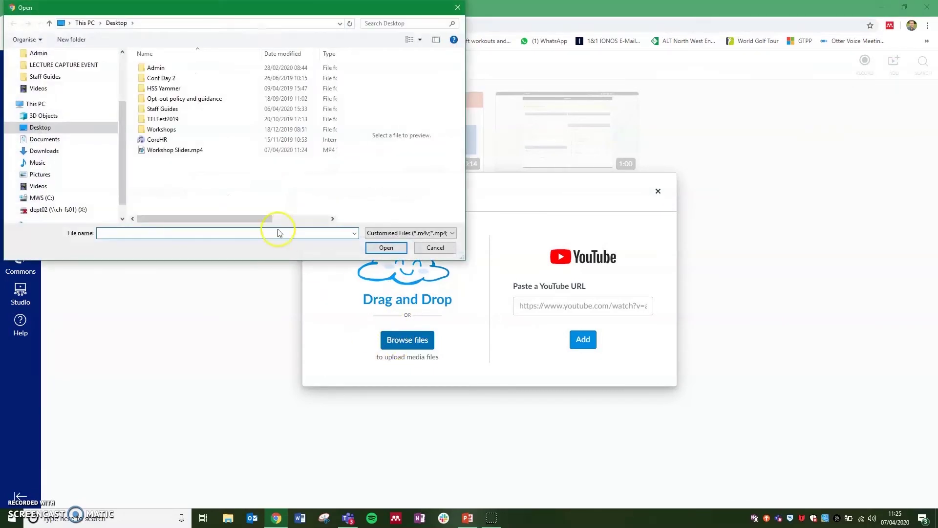
{"action": "left_click", "coordinate": [162, 155]}
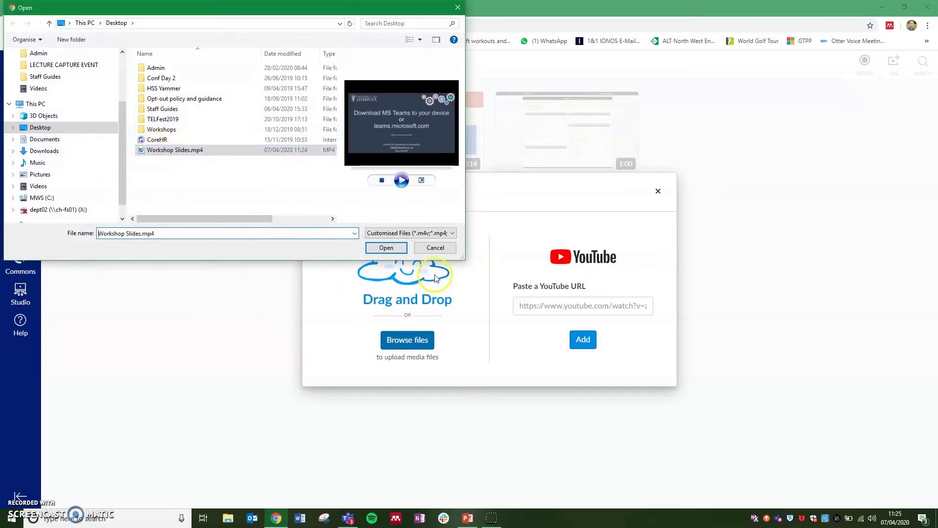
{"action": "left_click", "coordinate": [379, 249]}
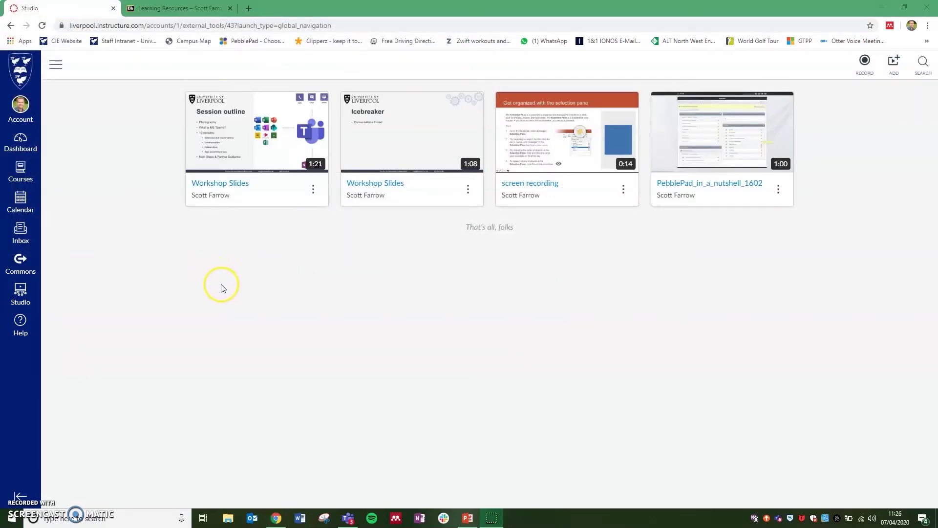
Play the start of the newly uploaded Workshop Slides video, pause it, and open its details for editing.
{"action": "mouse_move", "coordinate": [224, 142]}
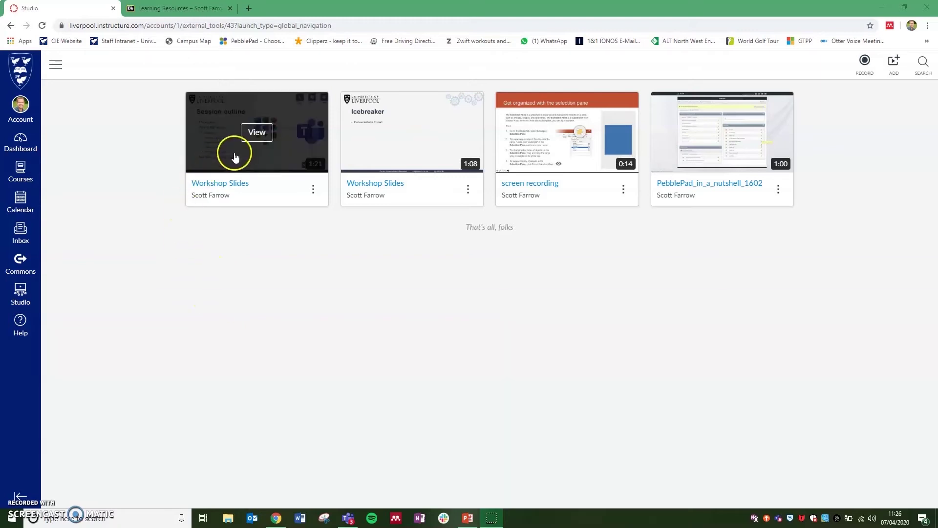
{"action": "left_click", "coordinate": [255, 135]}
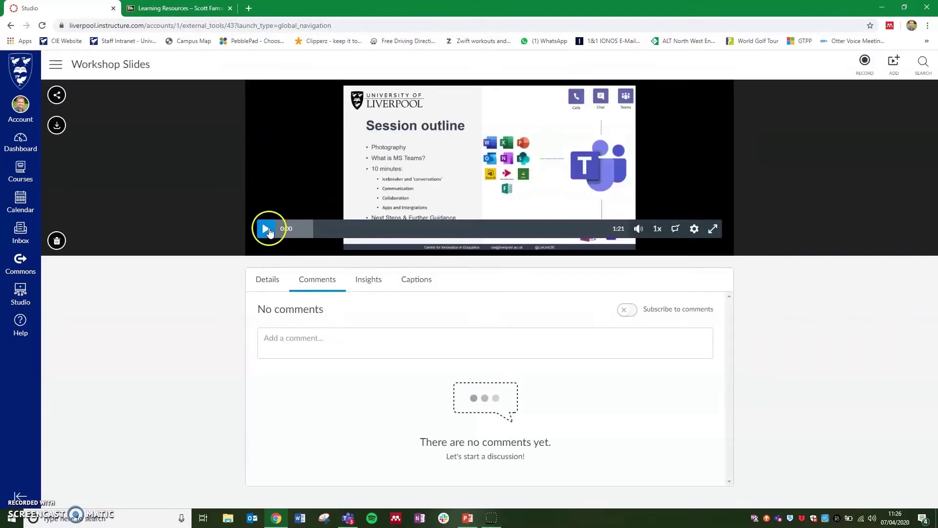
{"action": "left_click", "coordinate": [267, 229]}
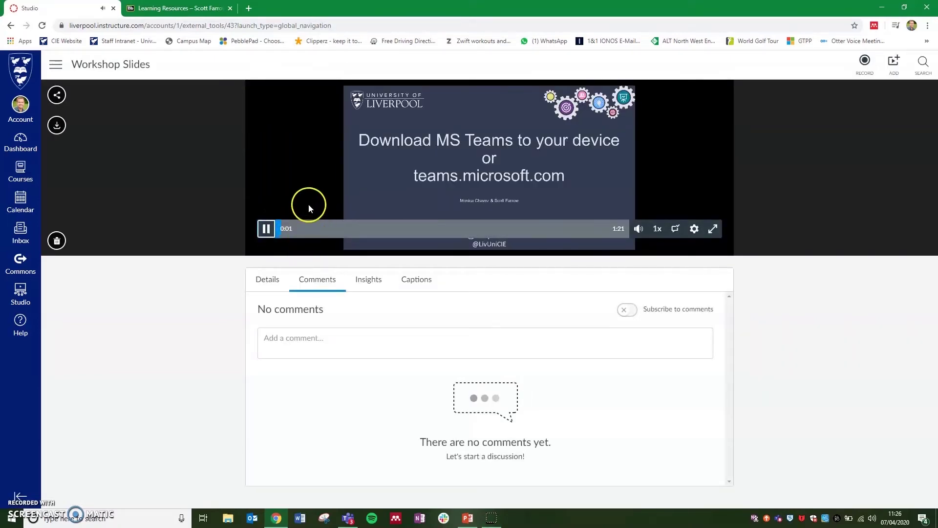
{"action": "left_click", "coordinate": [268, 228]}
{"action": "left_click", "coordinate": [268, 280]}
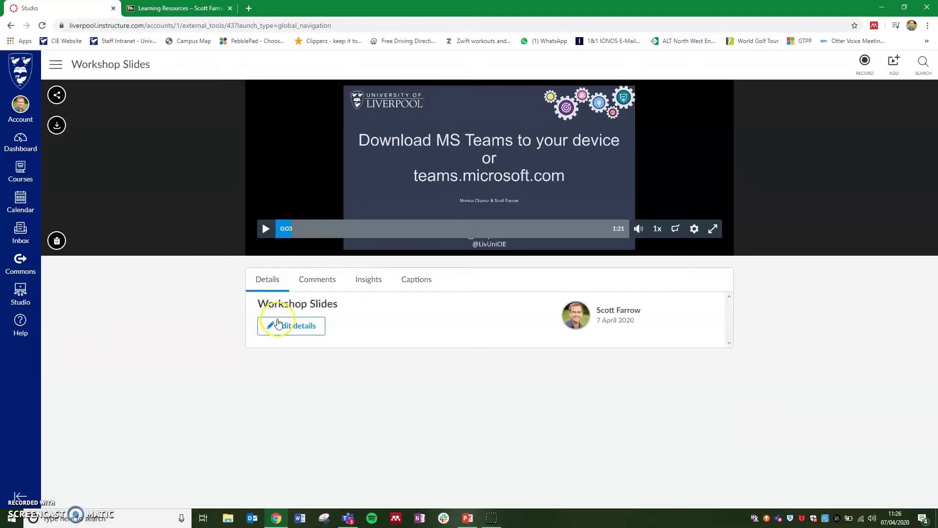
{"action": "left_click", "coordinate": [278, 324]}
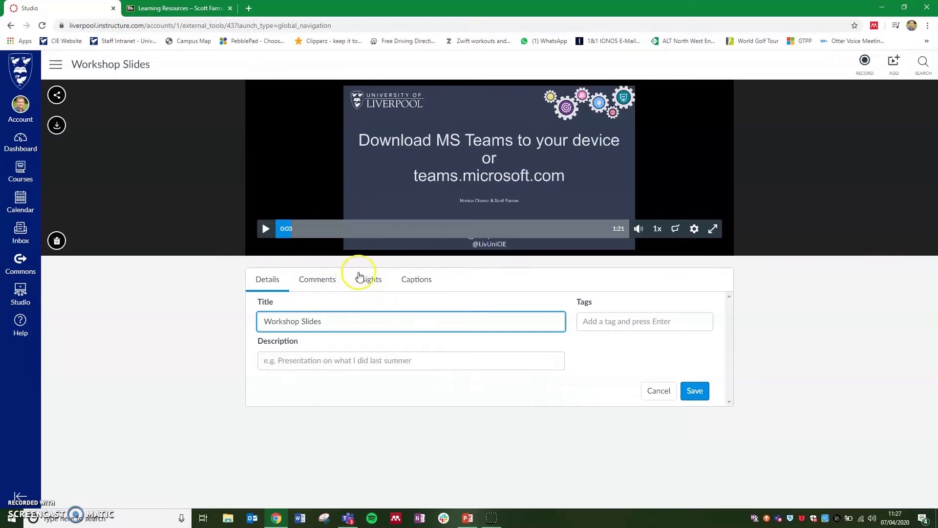
Request automatic captions for the video with English as the spoken language.
{"action": "left_click", "coordinate": [417, 283]}
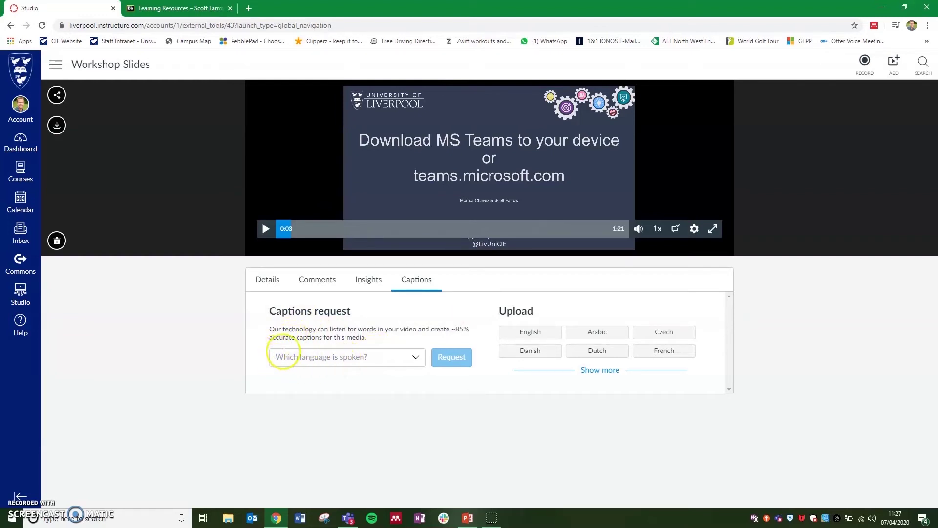
{"action": "left_click", "coordinate": [414, 357]}
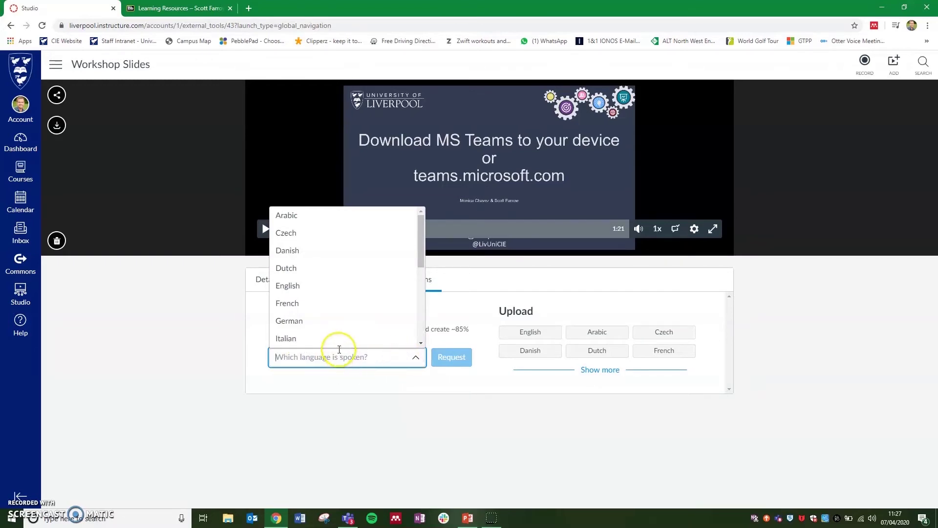
{"action": "left_click", "coordinate": [293, 292]}
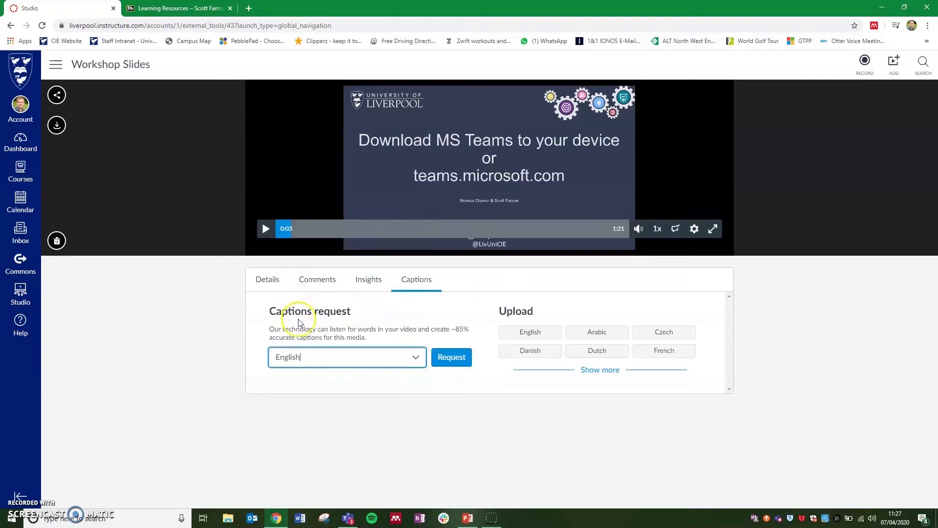
{"action": "left_click", "coordinate": [449, 358]}
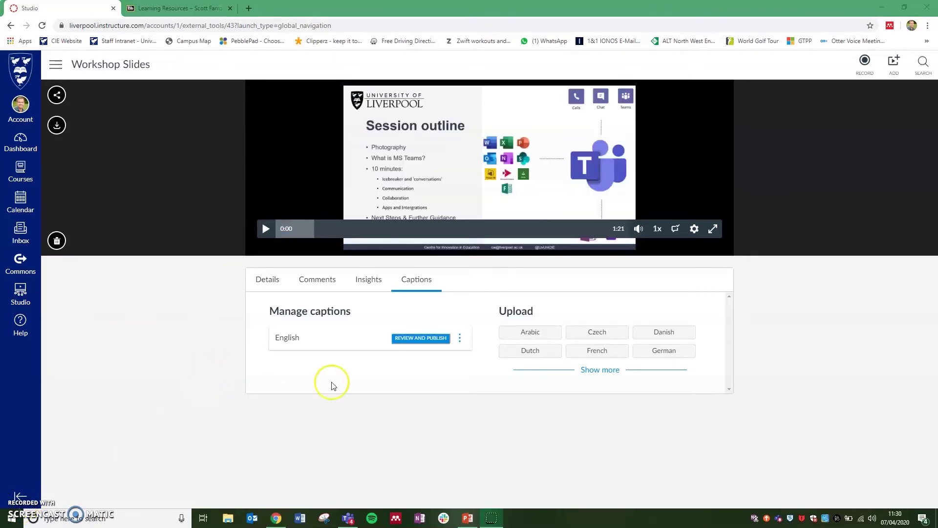
Open the English captions for review and play the video briefly from the 0:08 caption line to compare it with the text.
{"action": "left_click", "coordinate": [423, 345]}
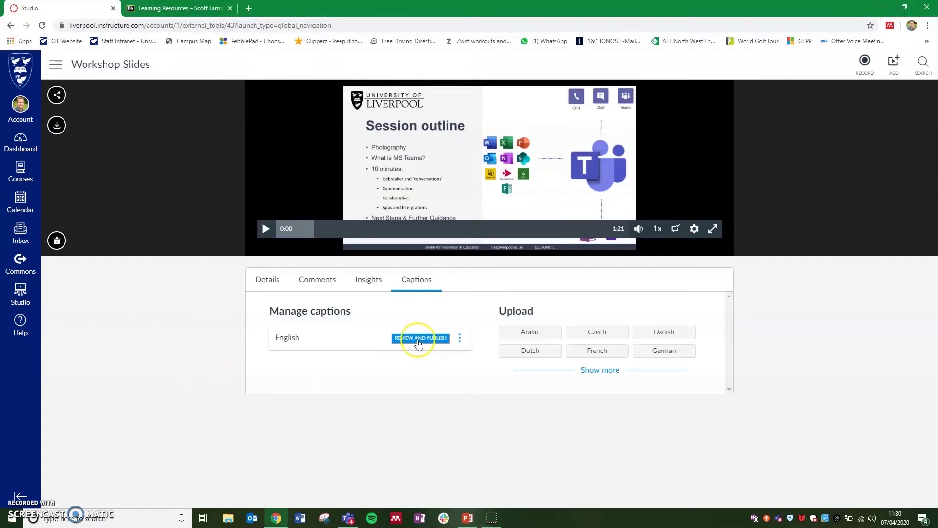
{"action": "left_click", "coordinate": [416, 340]}
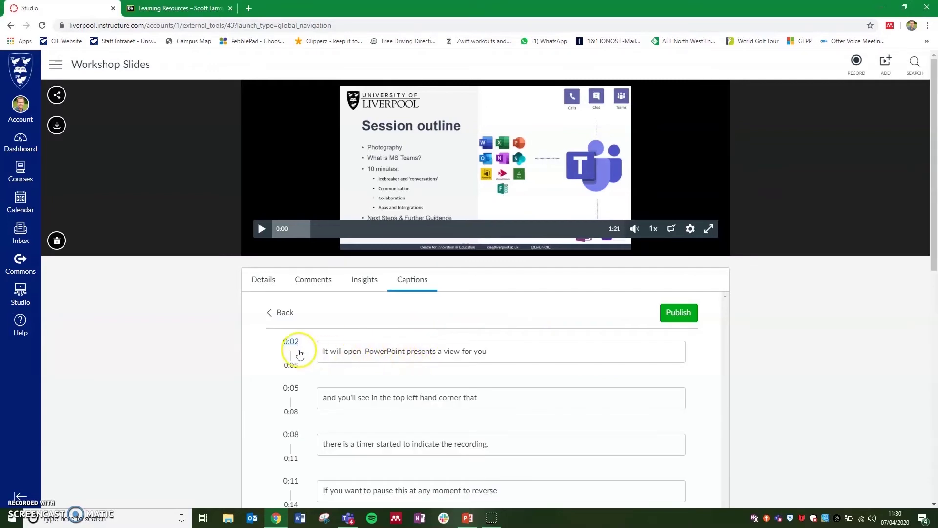
{"action": "scroll", "coordinate": [299, 352], "scroll_direction": "down", "scroll_amount": 3}
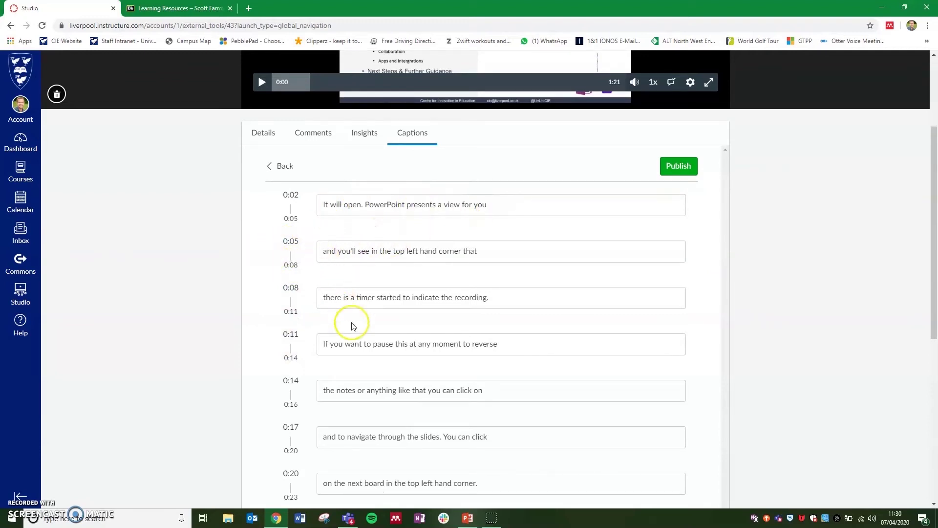
{"action": "left_click", "coordinate": [293, 289]}
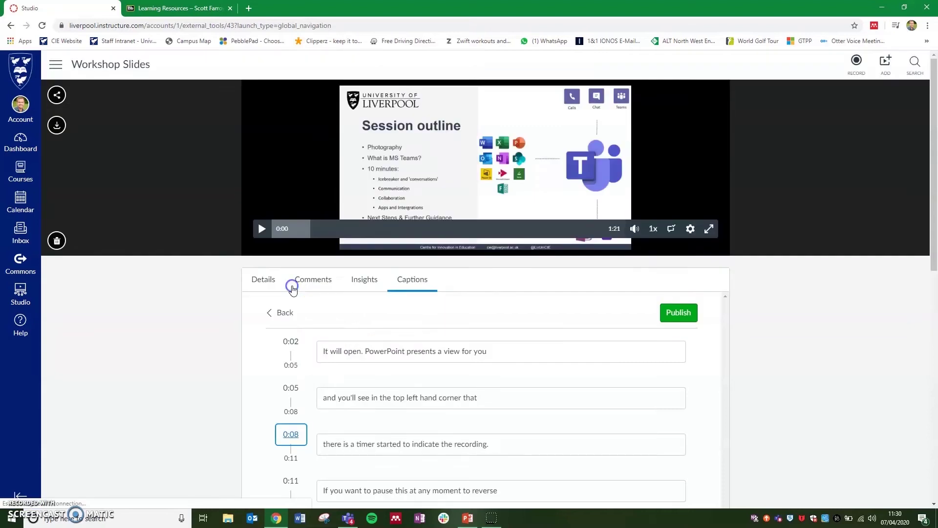
{"action": "left_click", "coordinate": [306, 227]}
{"action": "left_click", "coordinate": [266, 228]}
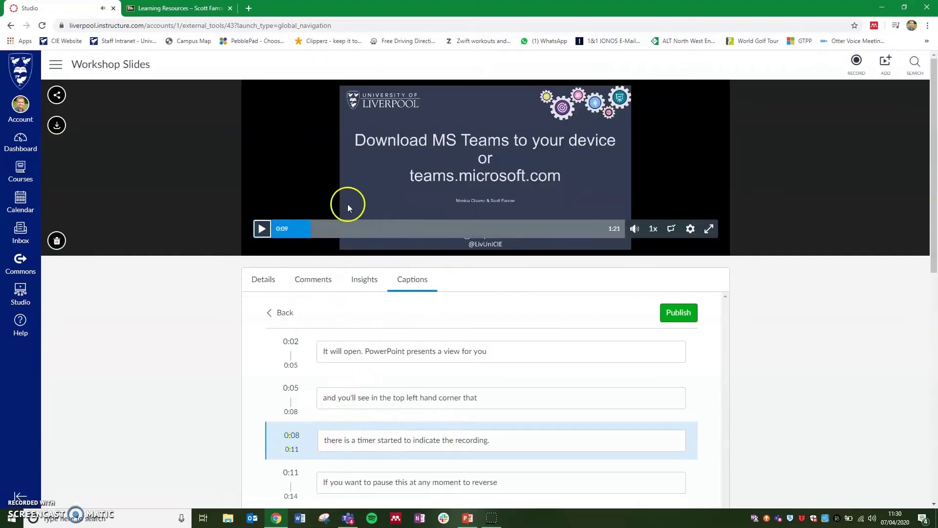
Delete the word "notes" from the 0:14 caption line and publish the English captions.
{"action": "scroll", "coordinate": [254, 325], "scroll_direction": "down", "scroll_amount": 2}
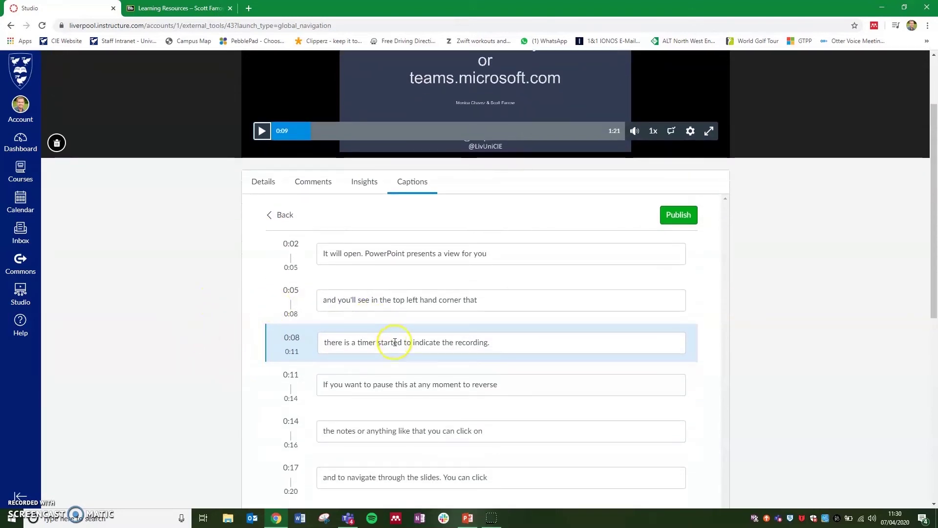
{"action": "scroll", "coordinate": [364, 333], "scroll_direction": "down", "scroll_amount": 1}
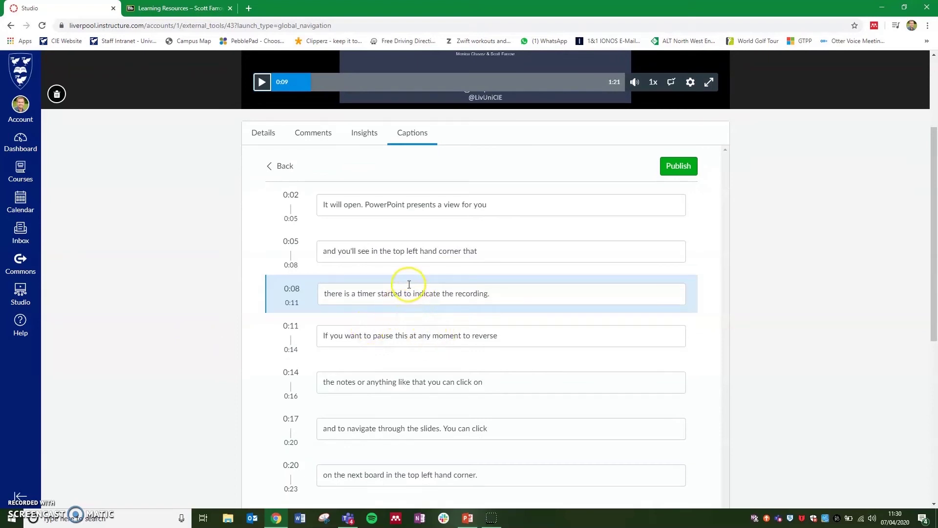
{"action": "double_click", "coordinate": [347, 382]}
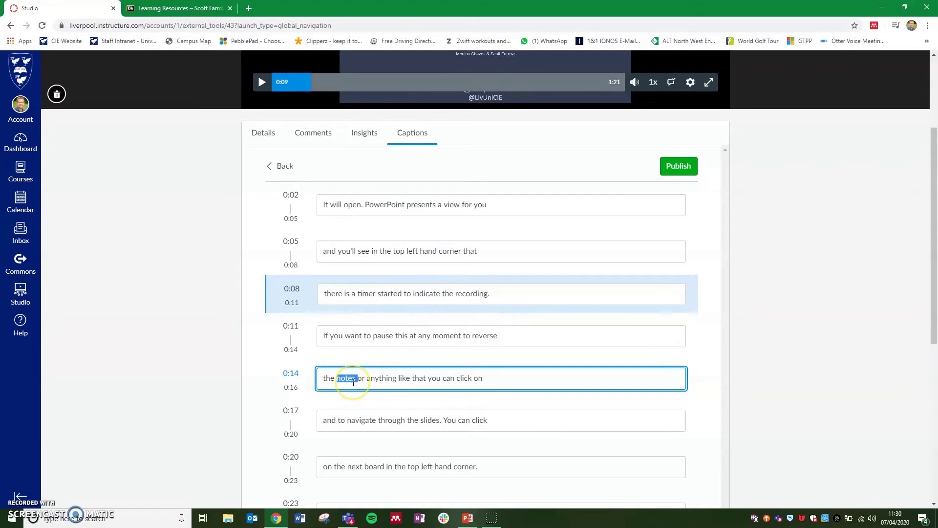
{"action": "key", "text": "BackSpace"}
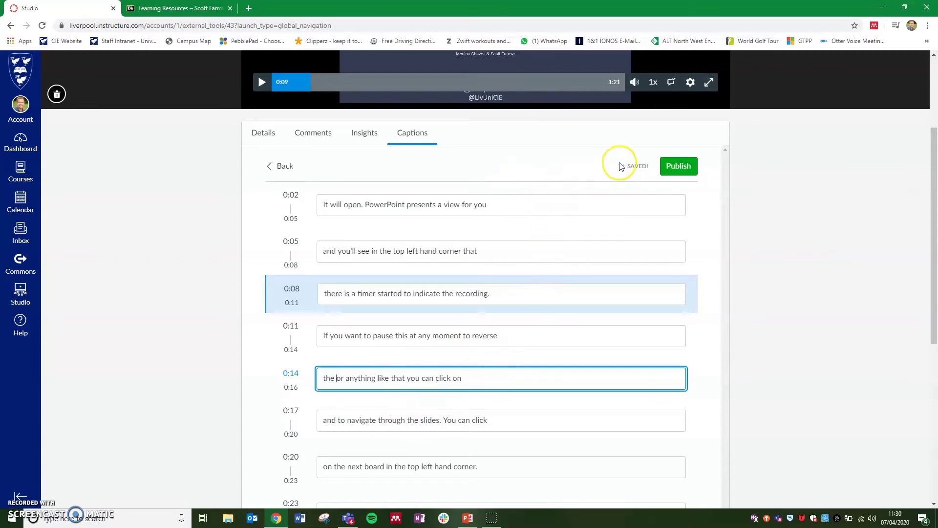
{"action": "left_click", "coordinate": [680, 167]}
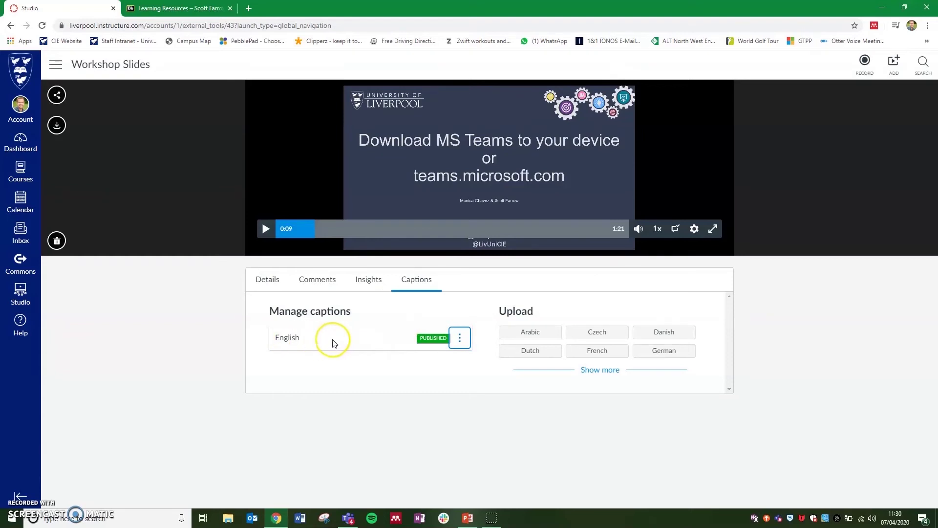
Open the 1:21 Workshop Slides video from the Studio library and play its start with English captions on, then pause it.
{"action": "left_click", "coordinate": [26, 294]}
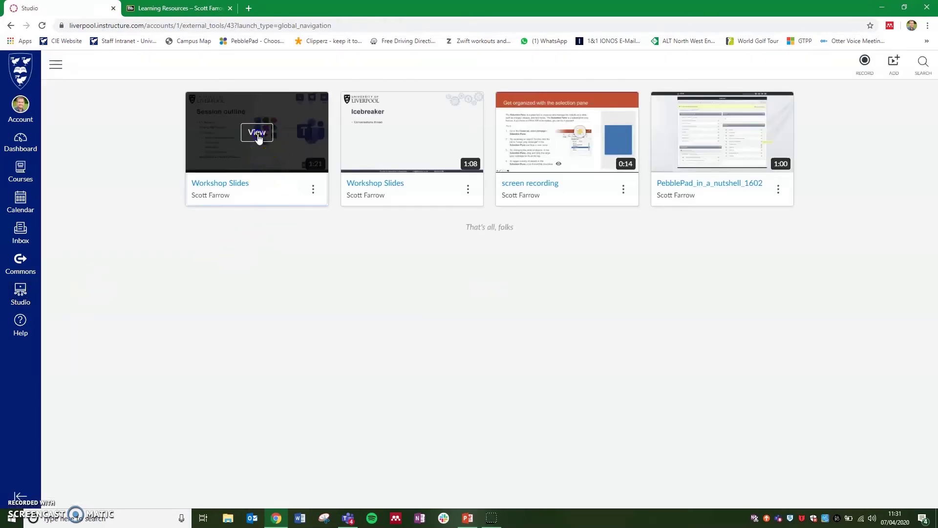
{"action": "left_click", "coordinate": [257, 133]}
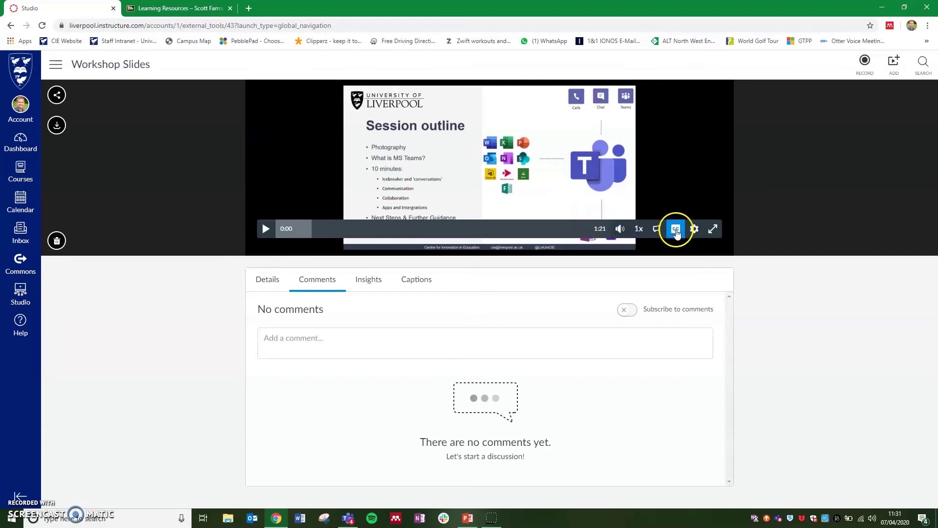
{"action": "left_click", "coordinate": [676, 232]}
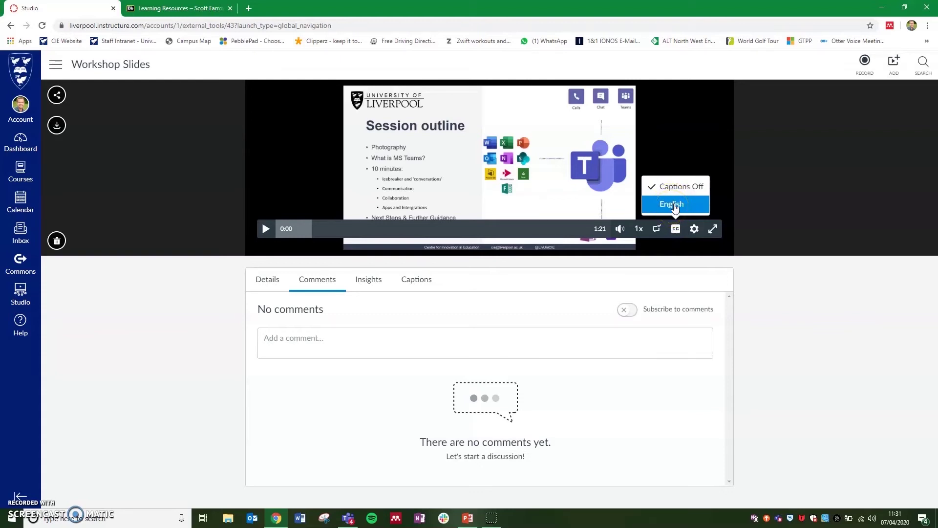
{"action": "left_click", "coordinate": [673, 204]}
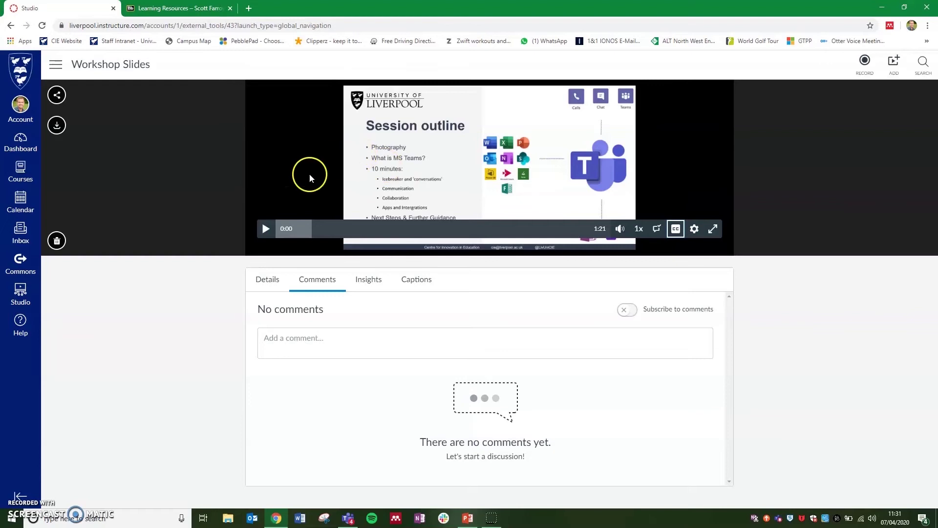
{"action": "left_click", "coordinate": [264, 229]}
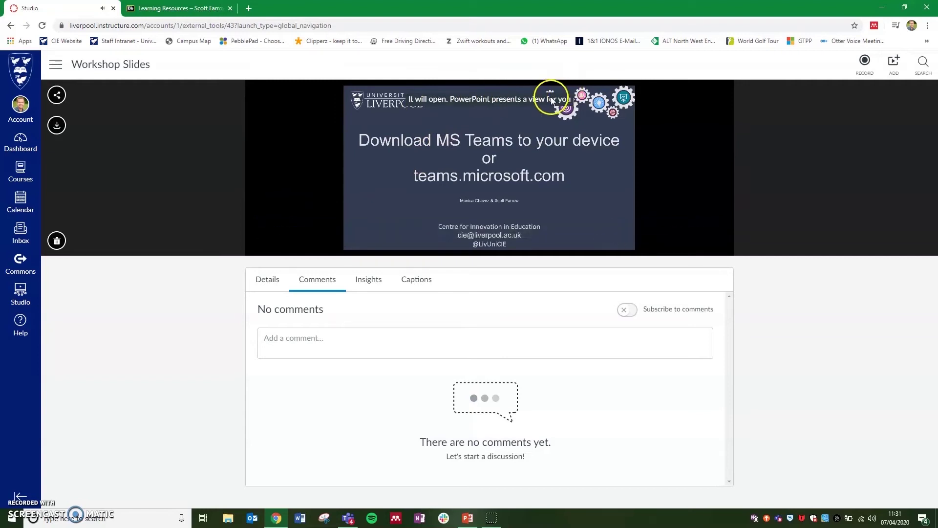
{"action": "left_click", "coordinate": [262, 227]}
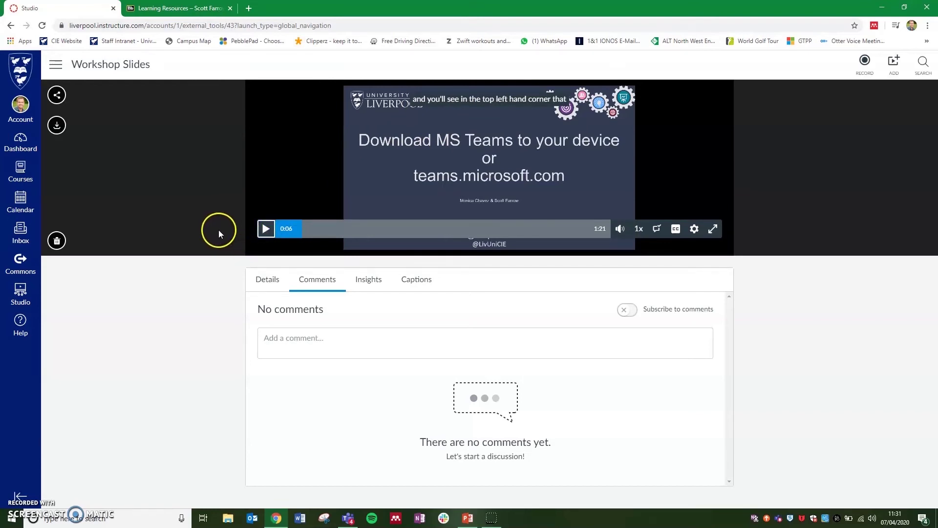
Open Page 1 of the Room 2 module in the personal test course for editing and delete its embedded Icebreaker video.
{"action": "left_click", "coordinate": [17, 180]}
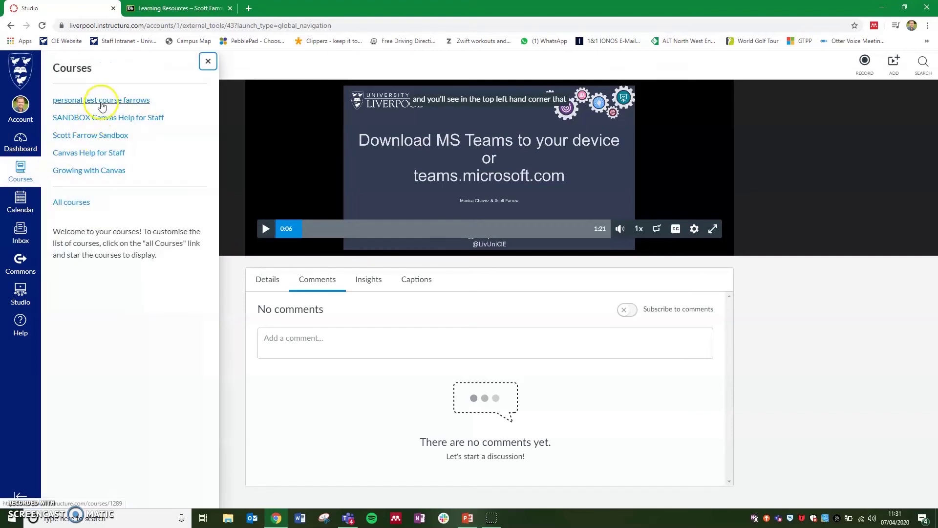
{"action": "left_click", "coordinate": [101, 100]}
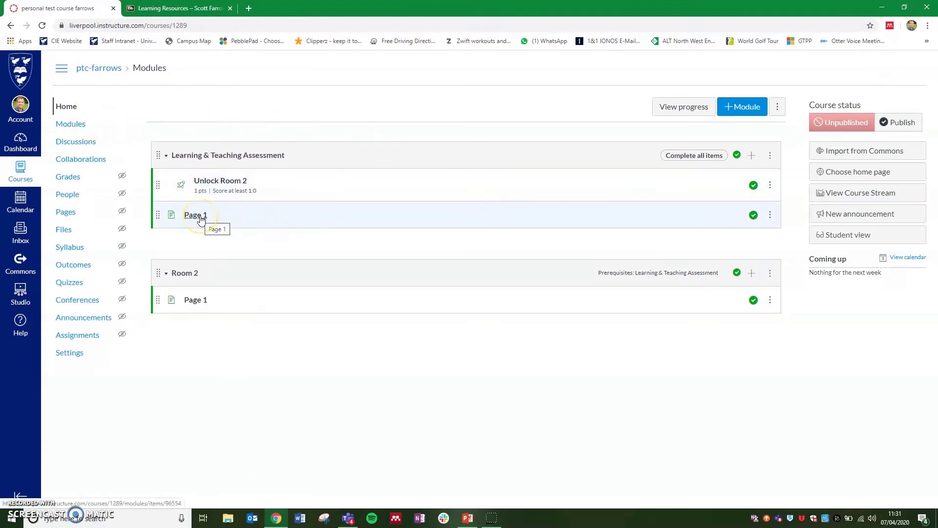
{"action": "left_click", "coordinate": [196, 300]}
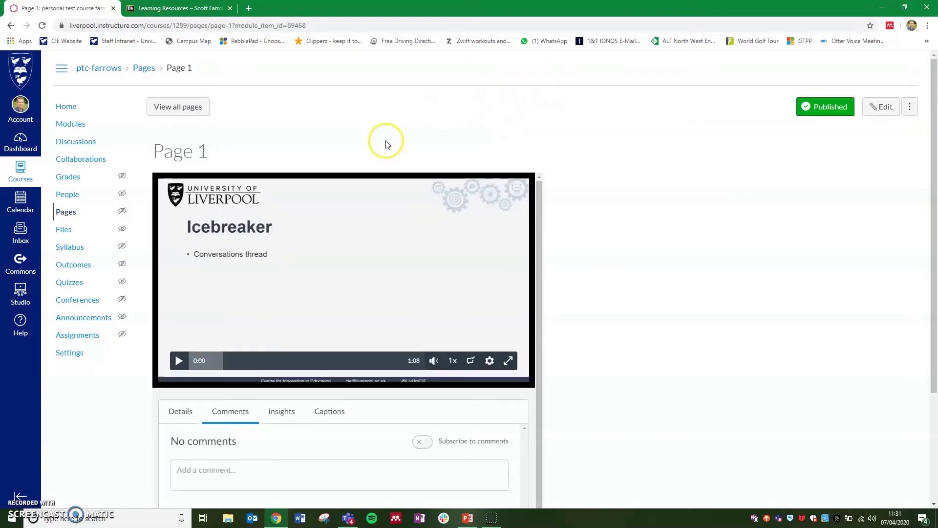
{"action": "left_click", "coordinate": [887, 105]}
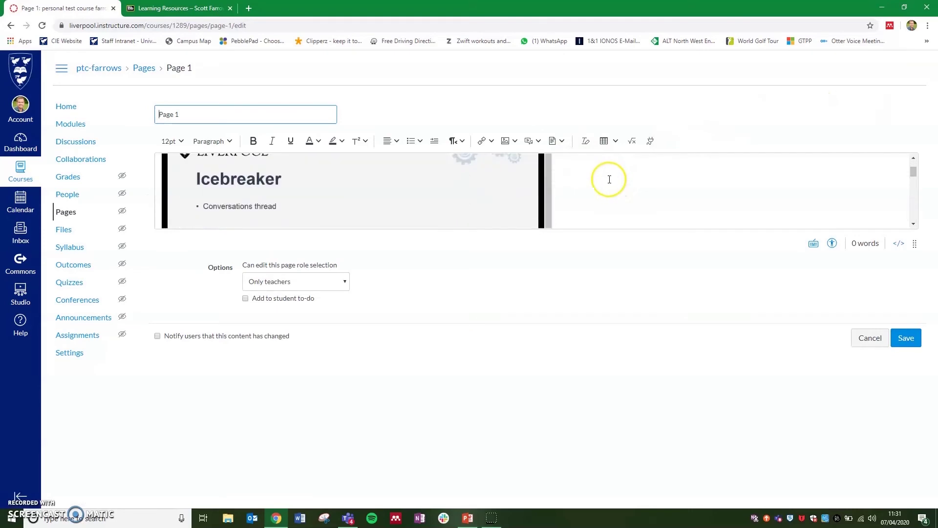
{"action": "scroll", "coordinate": [609, 179], "scroll_direction": "down", "scroll_amount": 10}
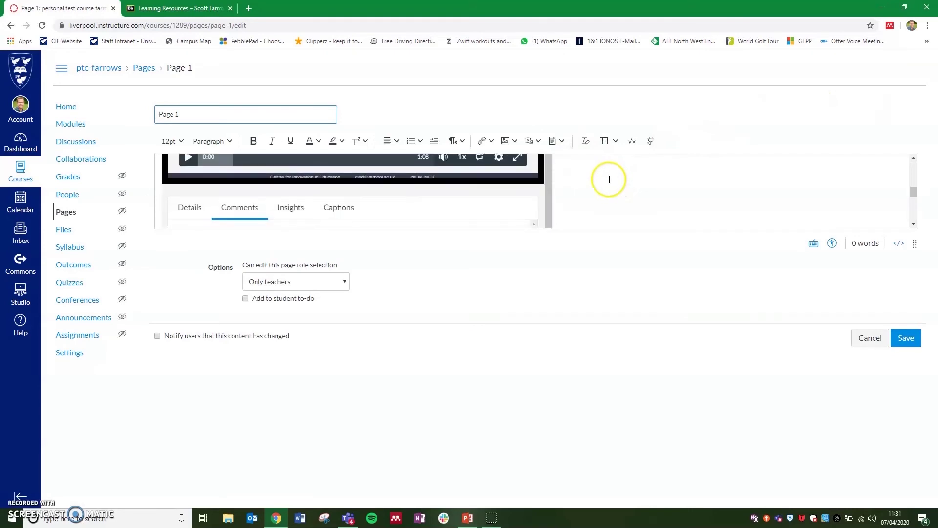
{"action": "left_click", "coordinate": [590, 202]}
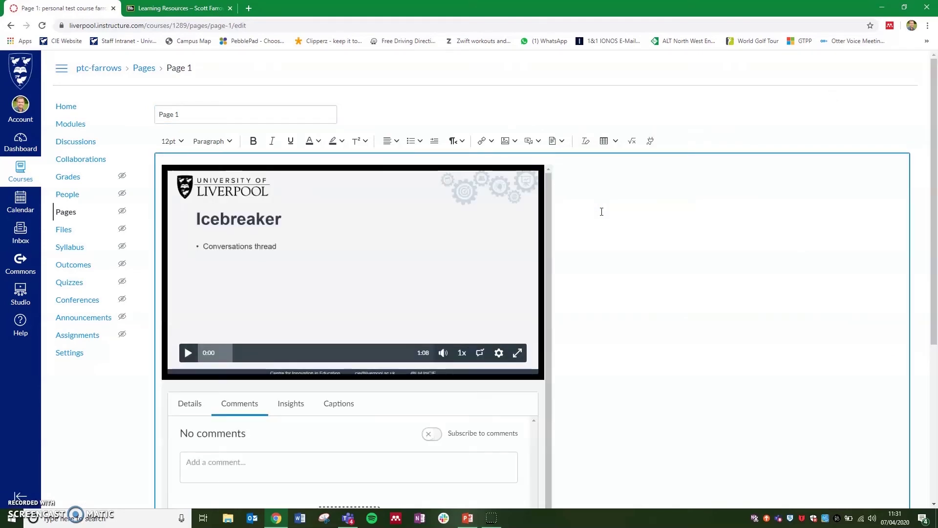
{"action": "key", "text": "BackSpace"}
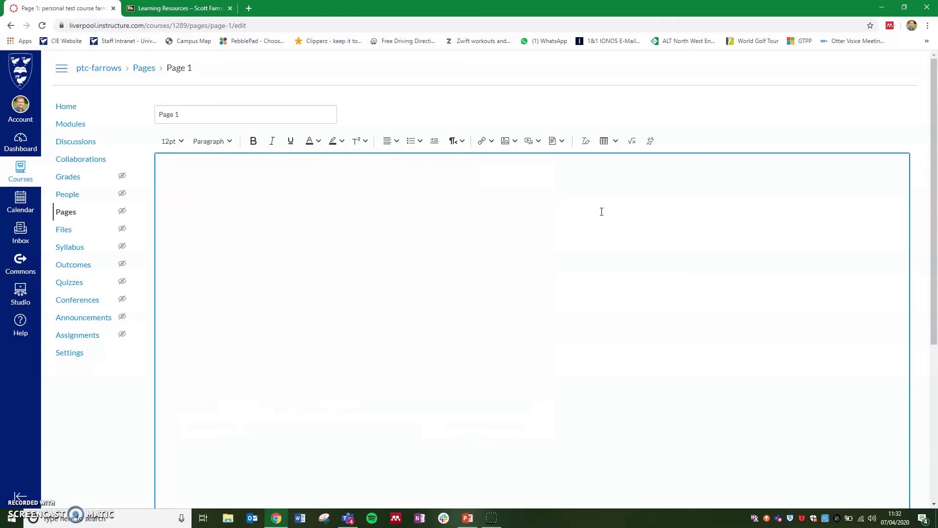
Embed the 1:21 Workshop Slides video from Canvas Studio in Page 1 and save the page.
{"action": "left_click", "coordinate": [651, 141]}
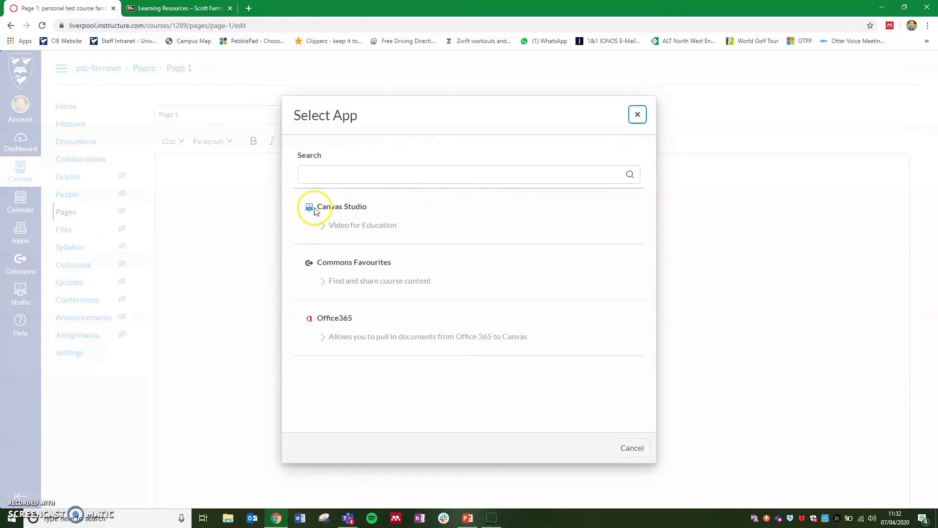
{"action": "left_click", "coordinate": [315, 211]}
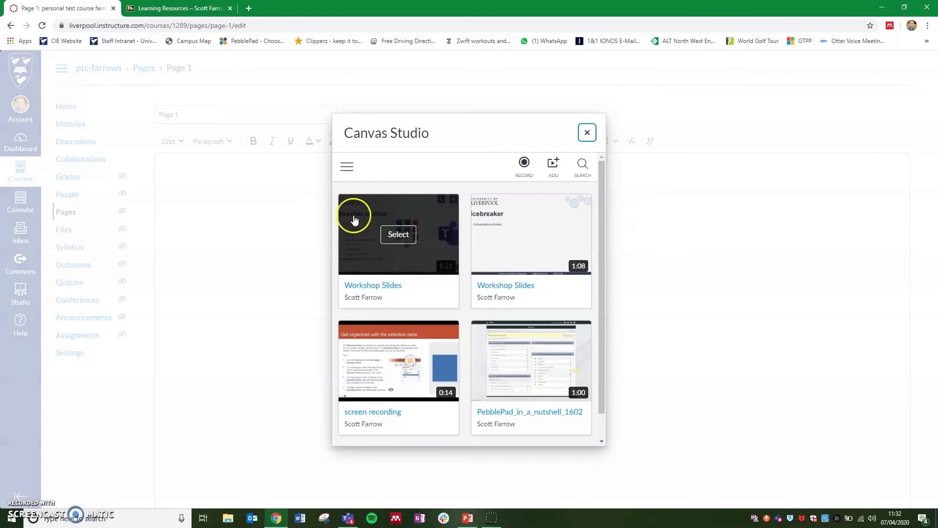
{"action": "scroll", "coordinate": [431, 257], "scroll_direction": "down", "scroll_amount": 1}
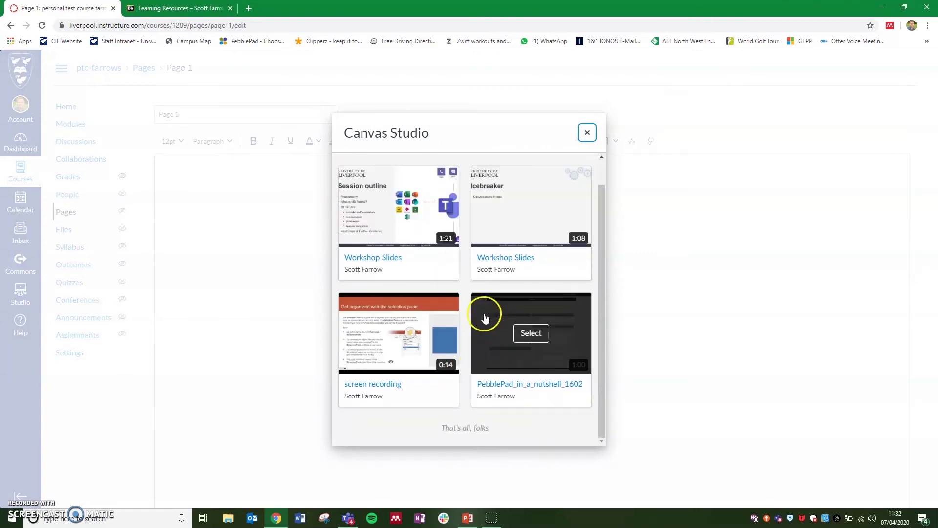
{"action": "scroll", "coordinate": [463, 312], "scroll_direction": "up", "scroll_amount": 1}
{"action": "mouse_move", "coordinate": [430, 293]}
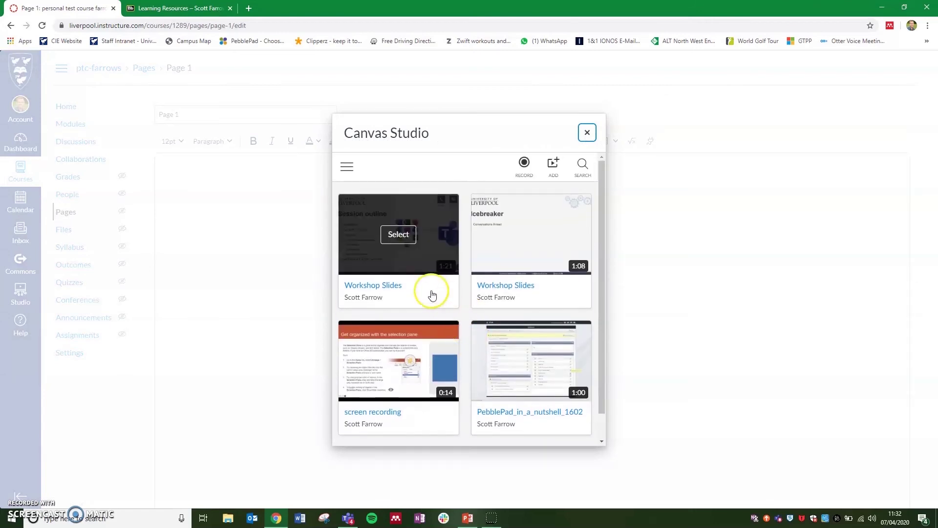
{"action": "left_click", "coordinate": [398, 237]}
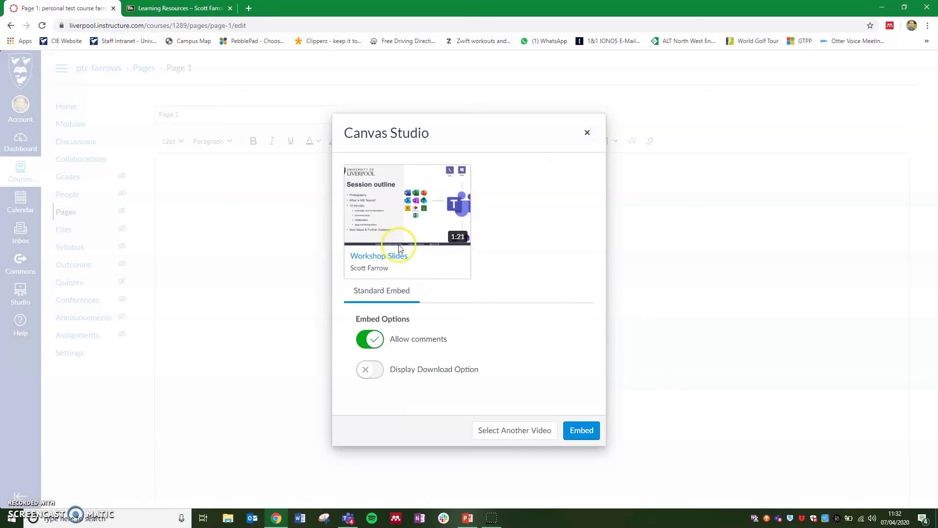
{"action": "left_click", "coordinate": [581, 430]}
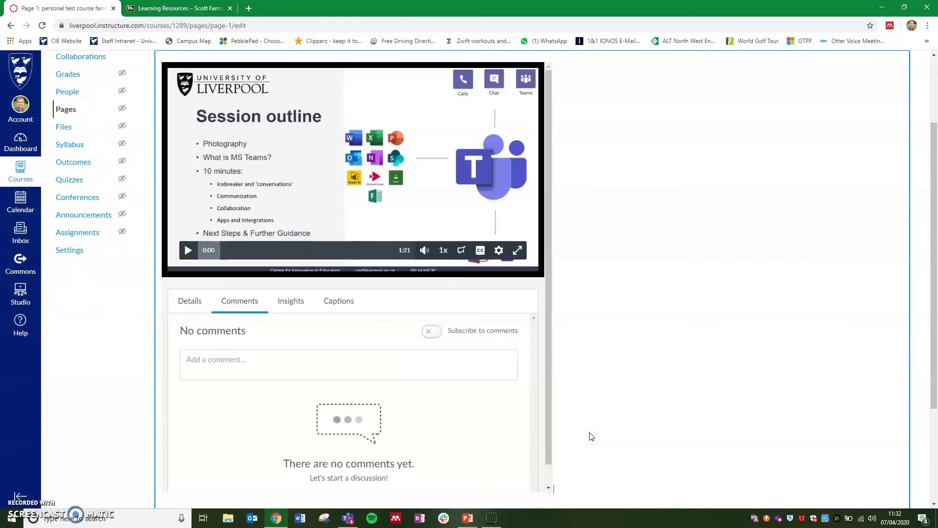
{"action": "left_click", "coordinate": [467, 405]}
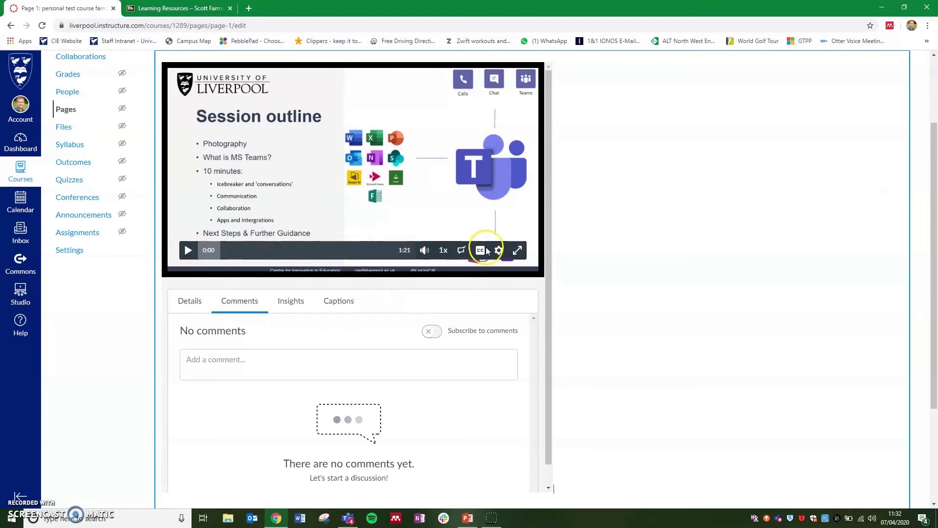
{"action": "left_click", "coordinate": [587, 275]}
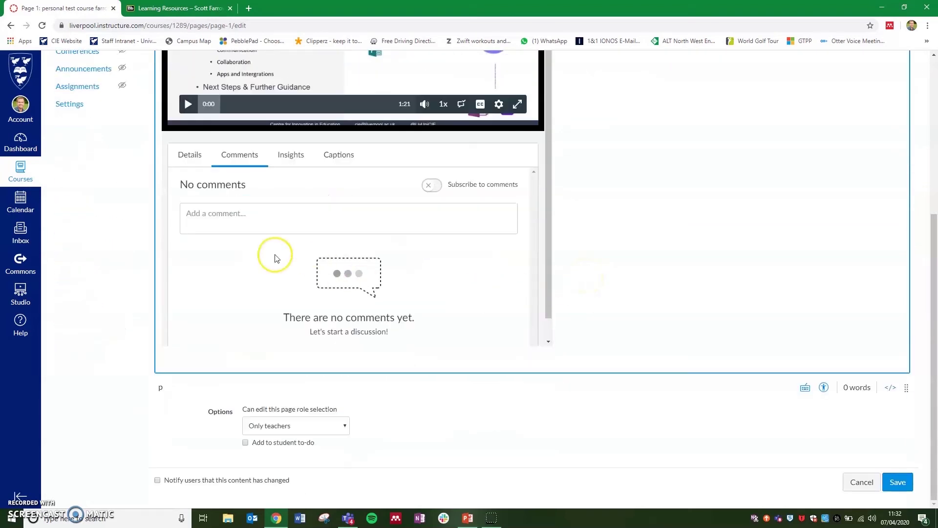
{"action": "left_click", "coordinate": [901, 482]}
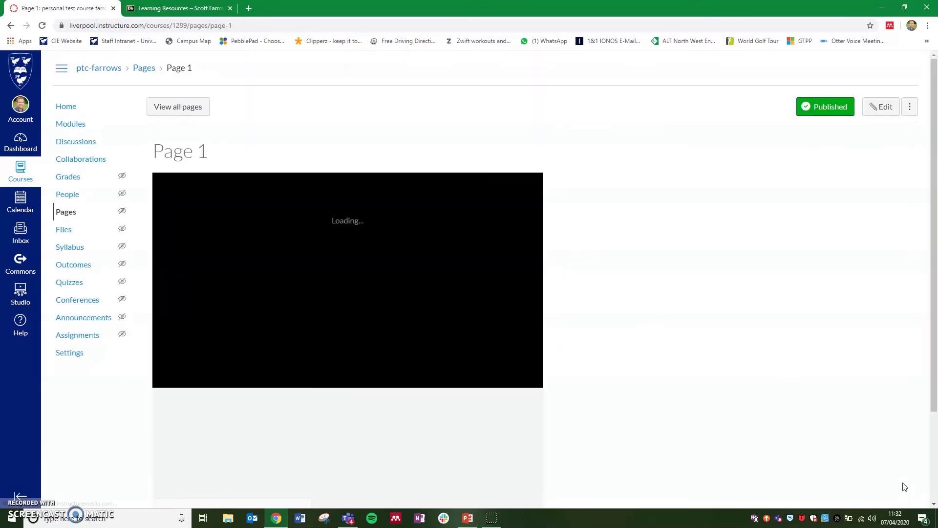
Play the start of the embedded video on Page 1 with English captions on and pause it.
{"action": "scroll", "coordinate": [443, 282], "scroll_direction": "down", "scroll_amount": 1}
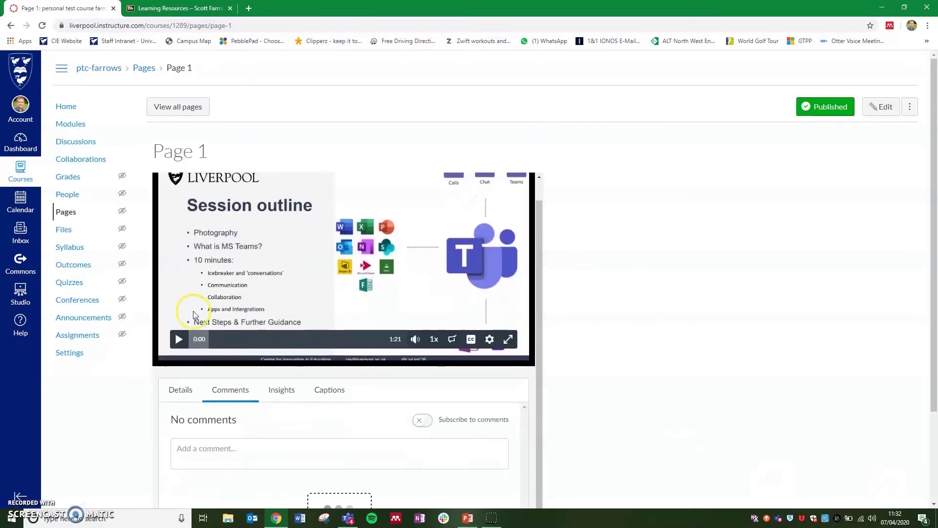
{"action": "left_click", "coordinate": [179, 345]}
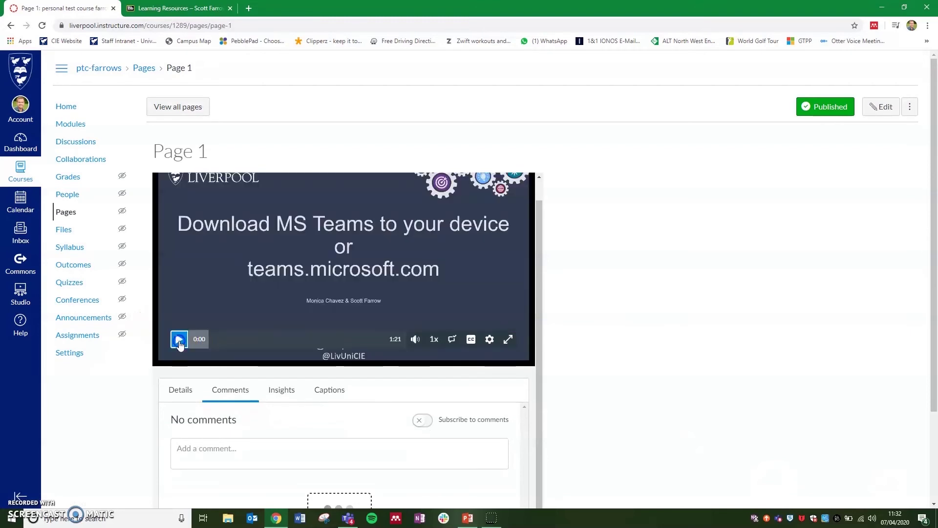
{"action": "left_click", "coordinate": [465, 341]}
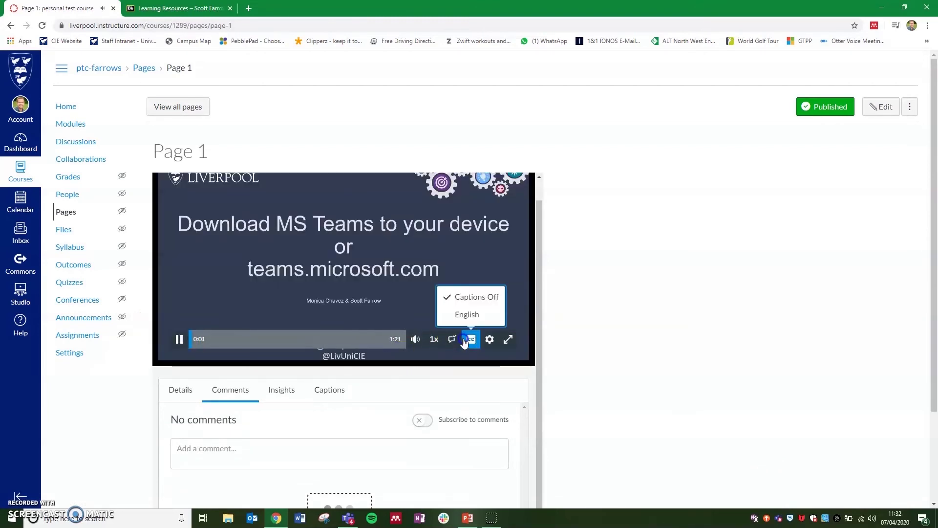
{"action": "left_click", "coordinate": [466, 314]}
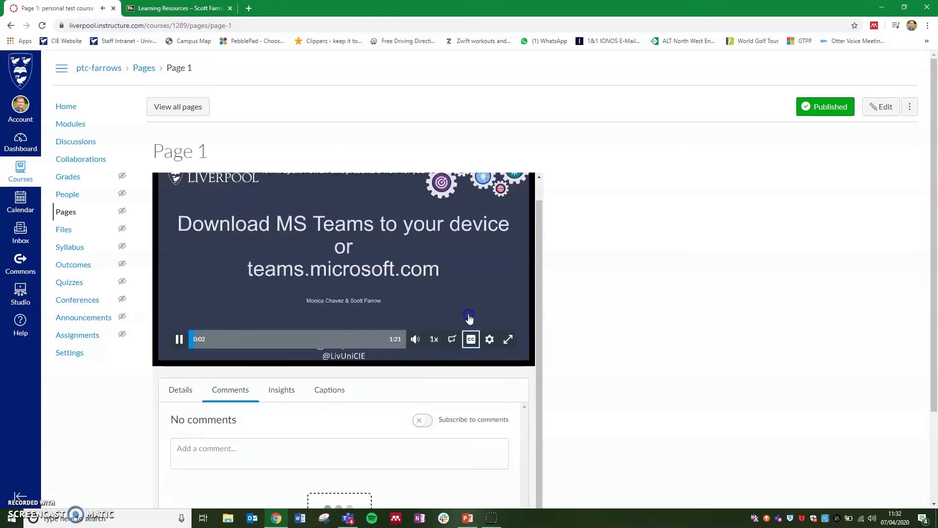
{"action": "left_click", "coordinate": [178, 344]}
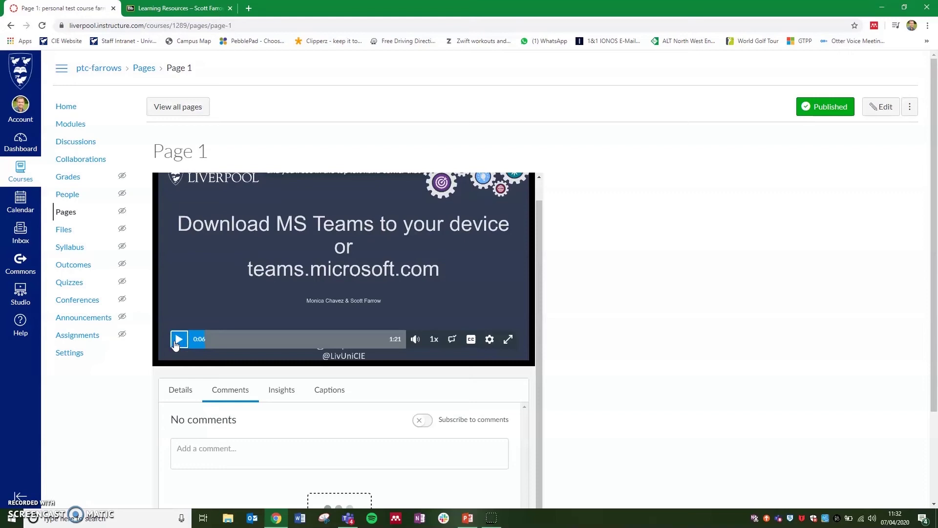
{"action": "left_click_drag", "start_coordinate": [182, 343], "coordinate": [200, 343]}
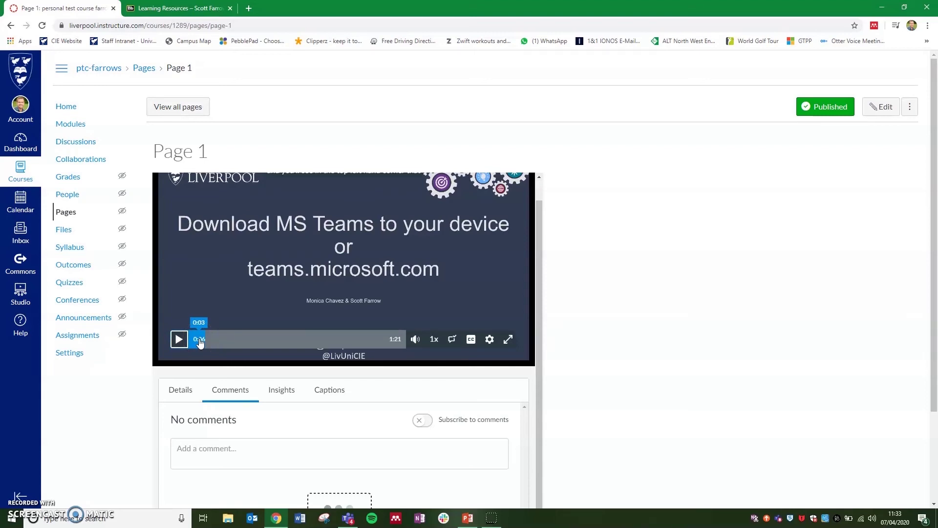
{"action": "left_click", "coordinate": [218, 363]}
Create a public sharing link for the 1:21 Workshop Slides video in the Studio library.
{"action": "left_click", "coordinate": [19, 293]}
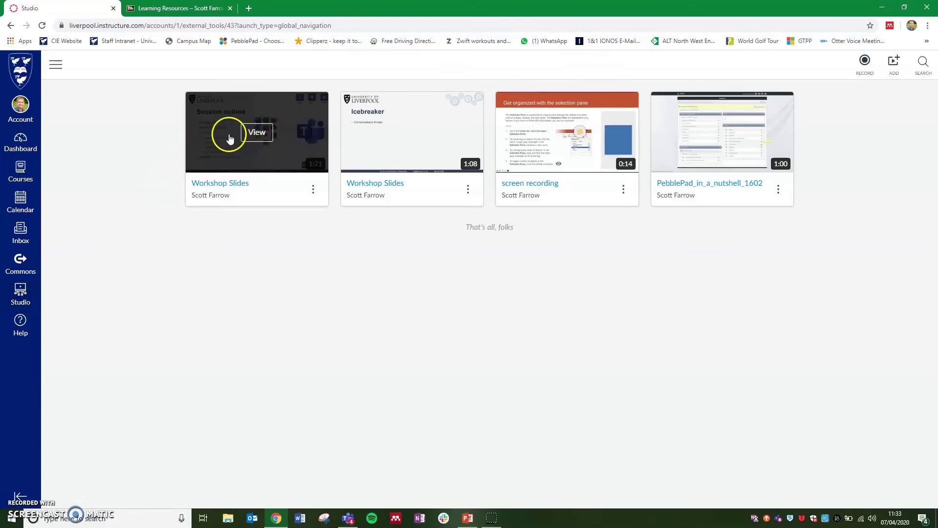
{"action": "left_click", "coordinate": [314, 191]}
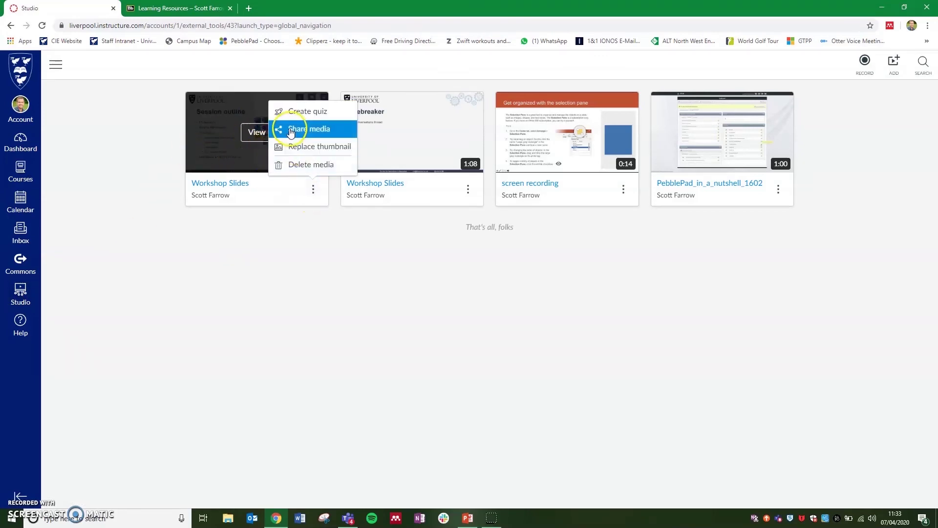
{"action": "left_click", "coordinate": [310, 130]}
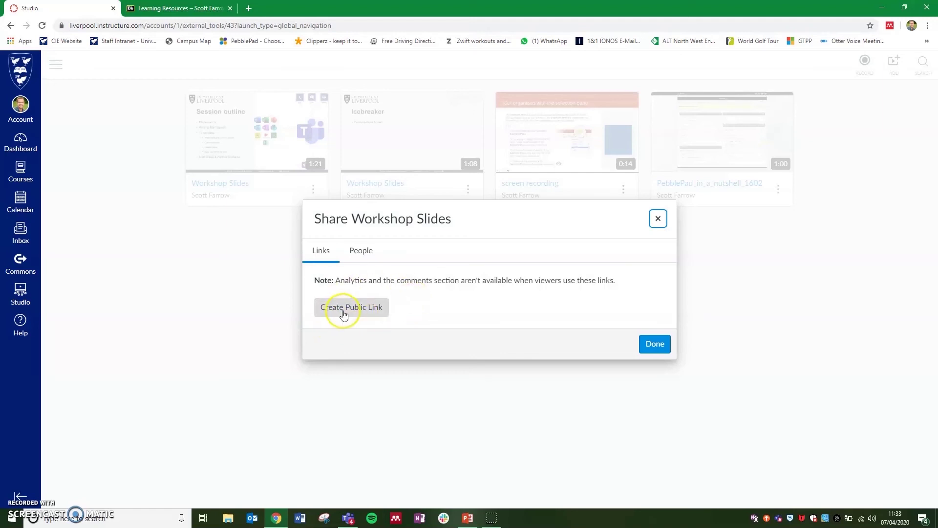
{"action": "left_click", "coordinate": [343, 313]}
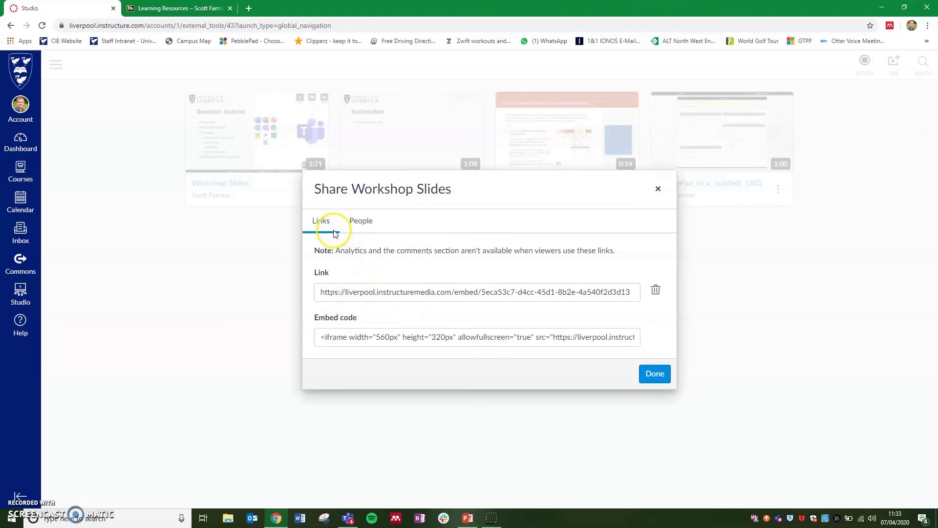
Copy the video's public link, followed by its iframe embed code, from the sharing dialog.
{"action": "left_click", "coordinate": [562, 292]}
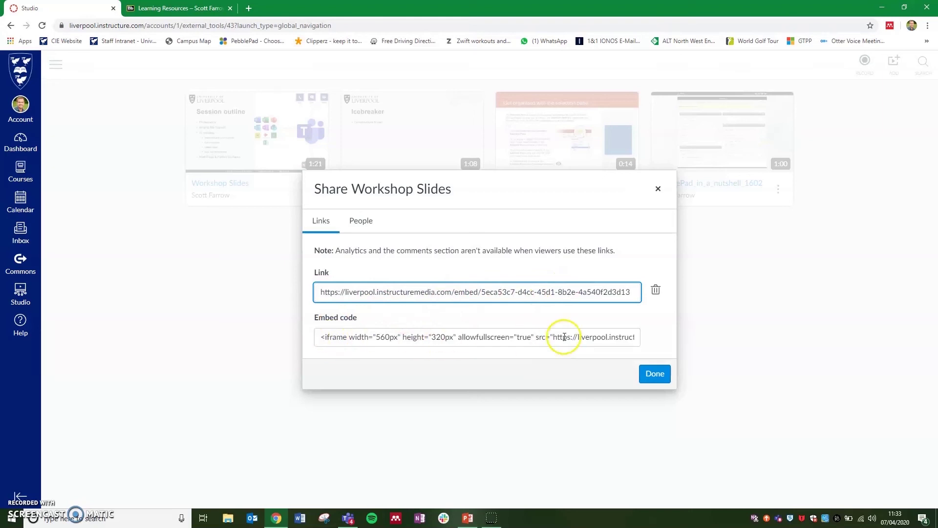
{"action": "left_click", "coordinate": [335, 290]}
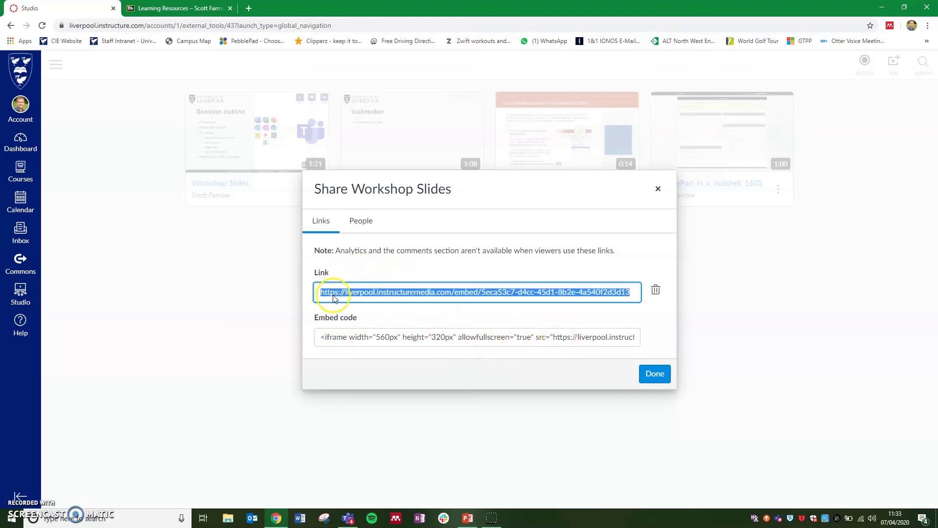
{"action": "right_click", "coordinate": [559, 293]}
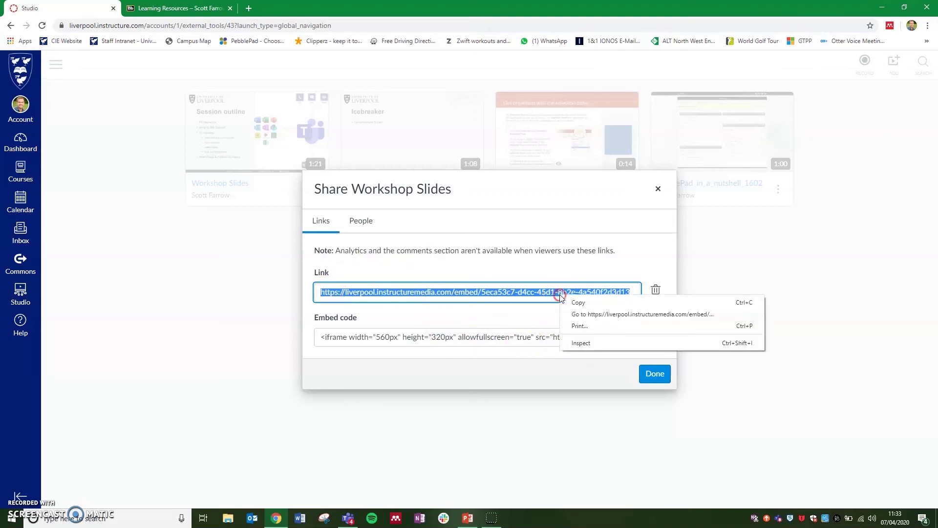
{"action": "left_click", "coordinate": [583, 304]}
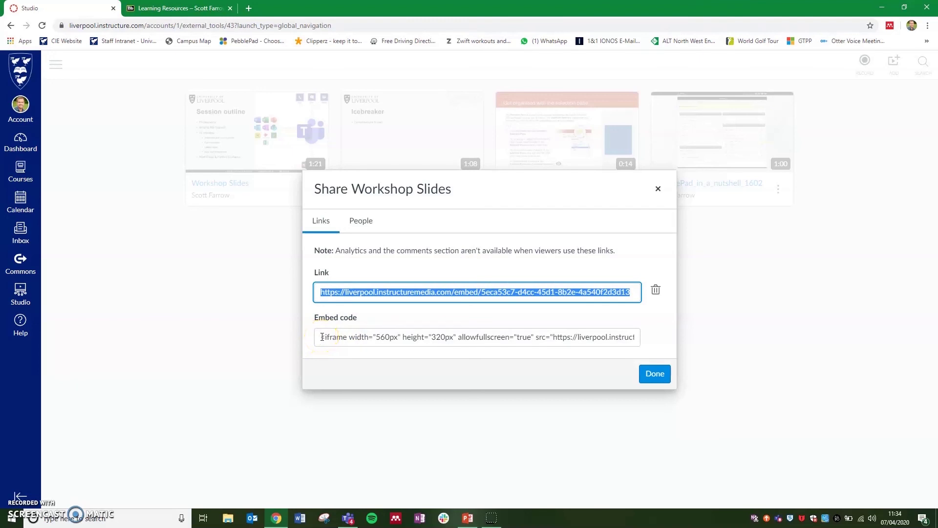
{"action": "left_click", "coordinate": [325, 336]}
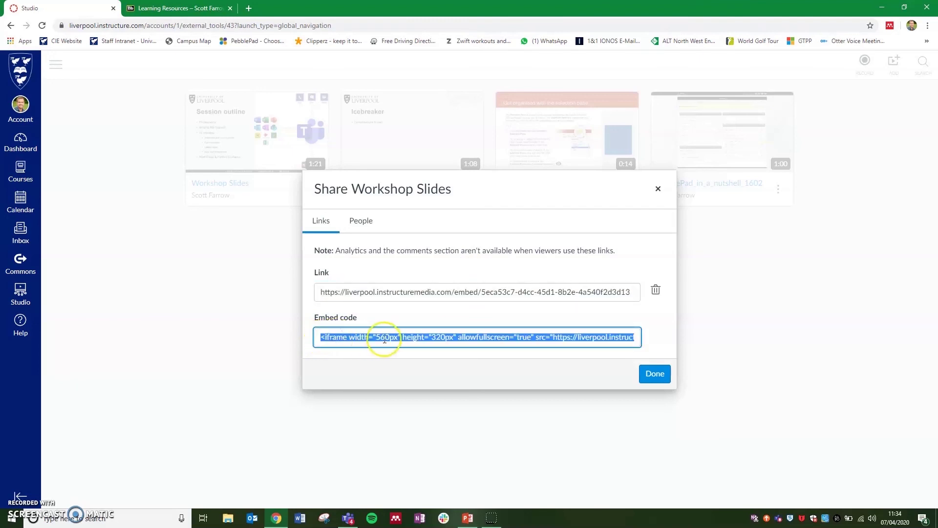
{"action": "right_click", "coordinate": [384, 338]}
{"action": "left_click", "coordinate": [405, 344]}
Switch to the VITAL Learning Resources page and create a content item named "canvas studio embed".
{"action": "left_click", "coordinate": [153, 9]}
{"action": "left_click", "coordinate": [147, 182]}
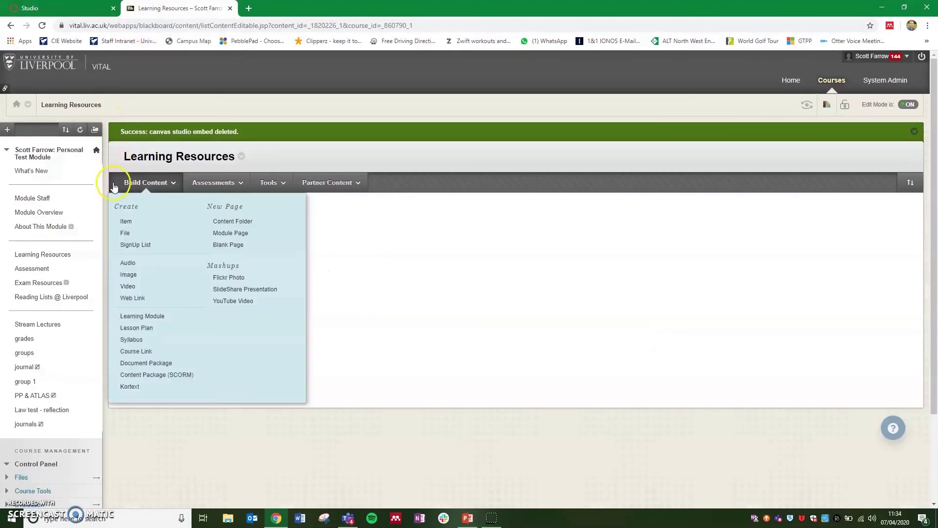
{"action": "left_click", "coordinate": [146, 182]}
{"action": "left_click", "coordinate": [161, 185]}
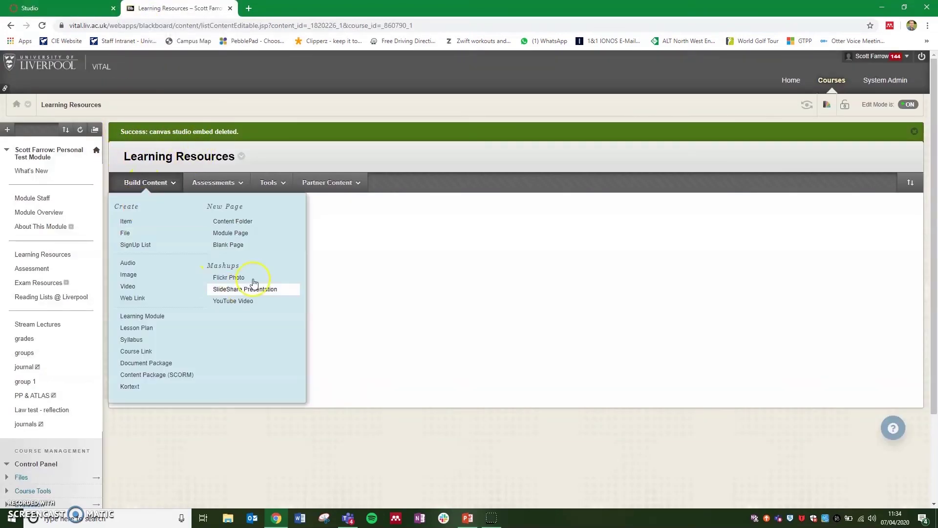
{"action": "left_click", "coordinate": [138, 223]}
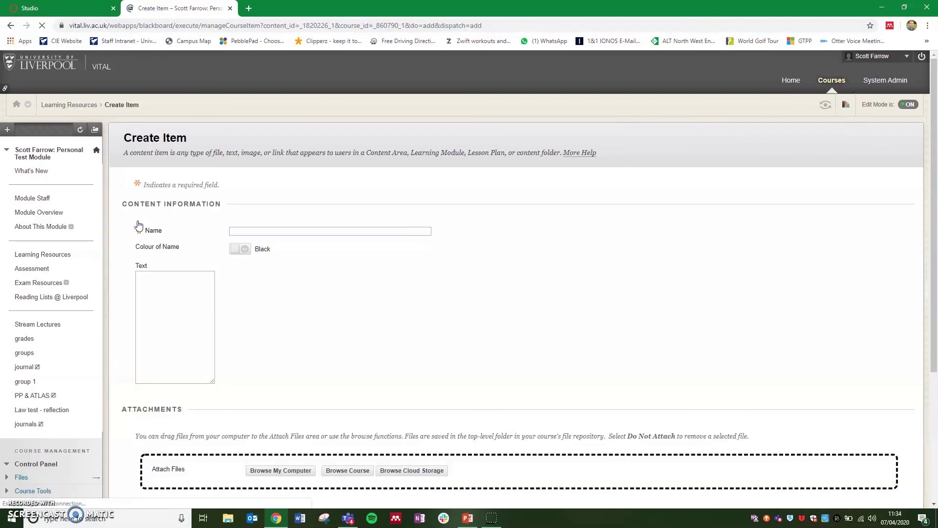
{"action": "left_click", "coordinate": [254, 230]}
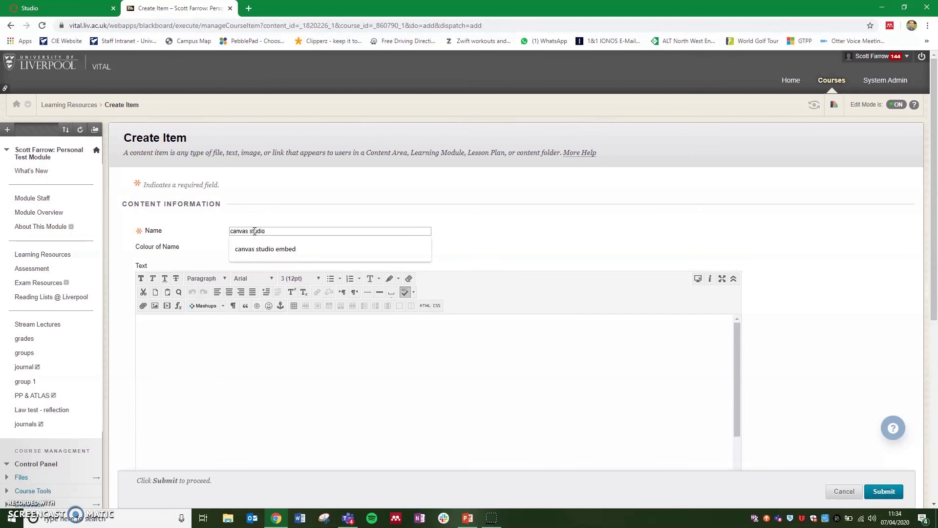
{"action": "type", "text": "canvas studio embed"}
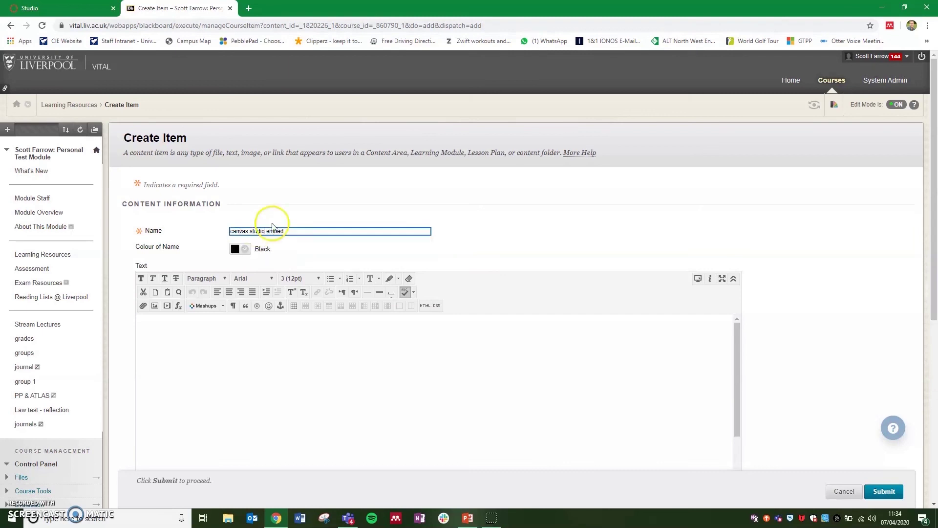
Paste the copied iframe embed code into the HTML source of the item's text and update it.
{"action": "left_click", "coordinate": [425, 307]}
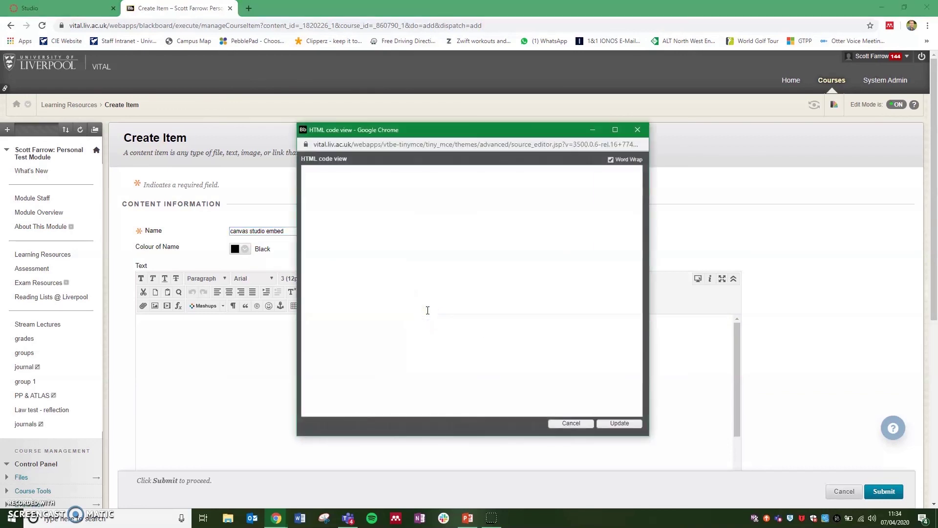
{"action": "right_click", "coordinate": [336, 181]}
{"action": "left_click", "coordinate": [388, 256]}
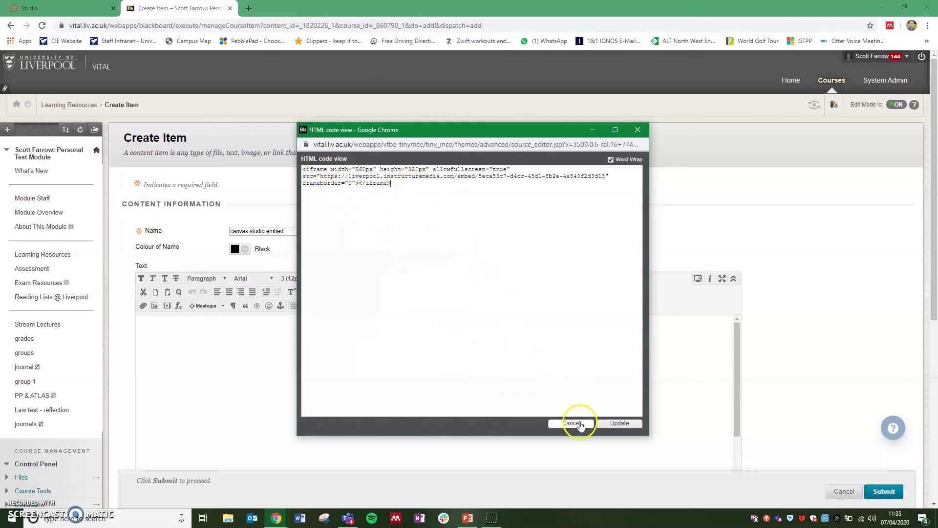
{"action": "left_click", "coordinate": [620, 423]}
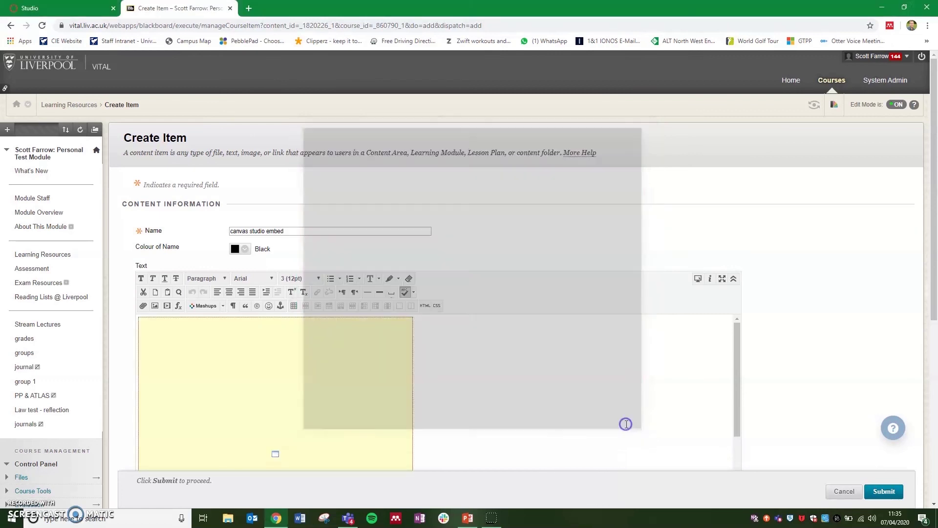
Submit the canvas studio embed item and start playing its embedded video in Learning Resources.
{"action": "scroll", "coordinate": [775, 309], "scroll_direction": "down", "scroll_amount": 2}
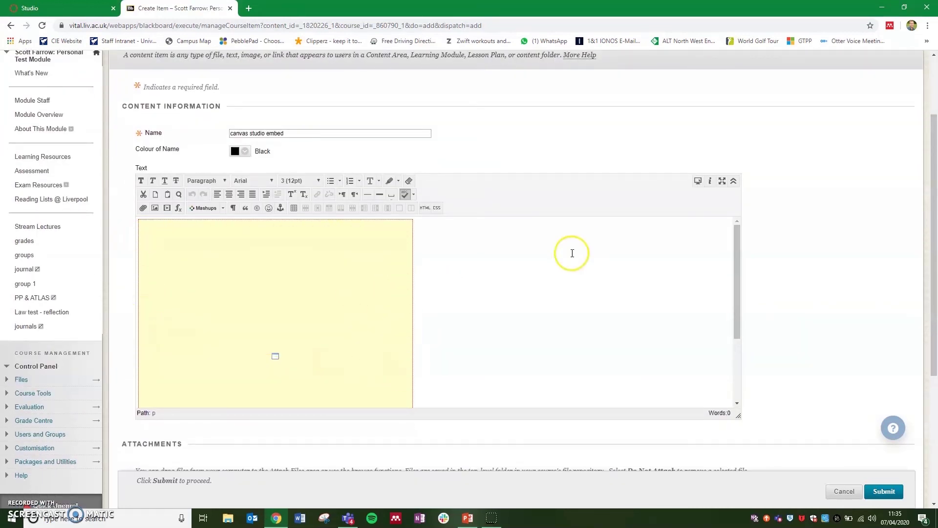
{"action": "scroll", "coordinate": [859, 247], "scroll_direction": "down", "scroll_amount": 4}
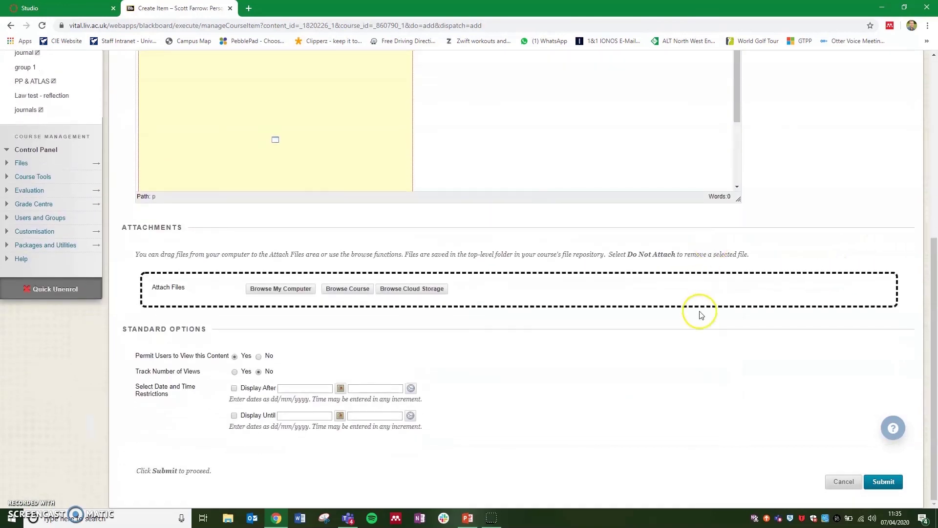
{"action": "left_click", "coordinate": [882, 482]}
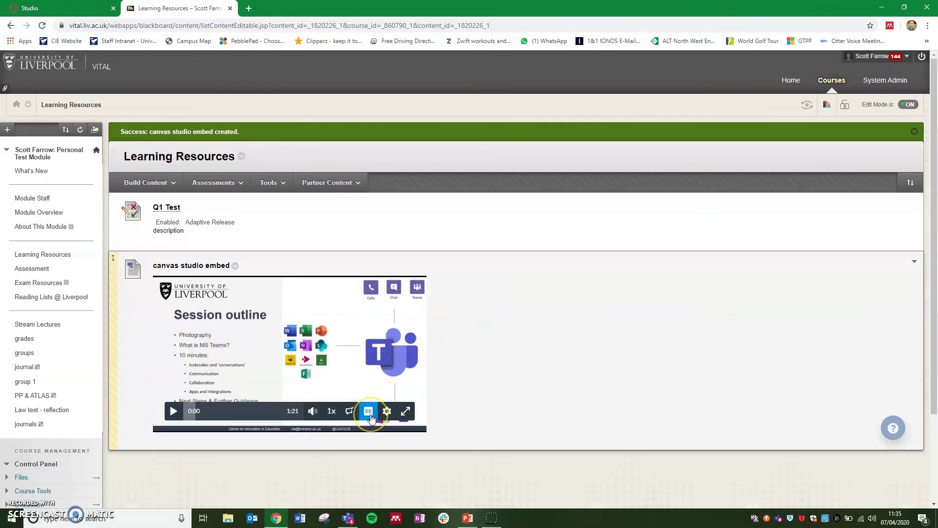
{"action": "left_click", "coordinate": [173, 412]}
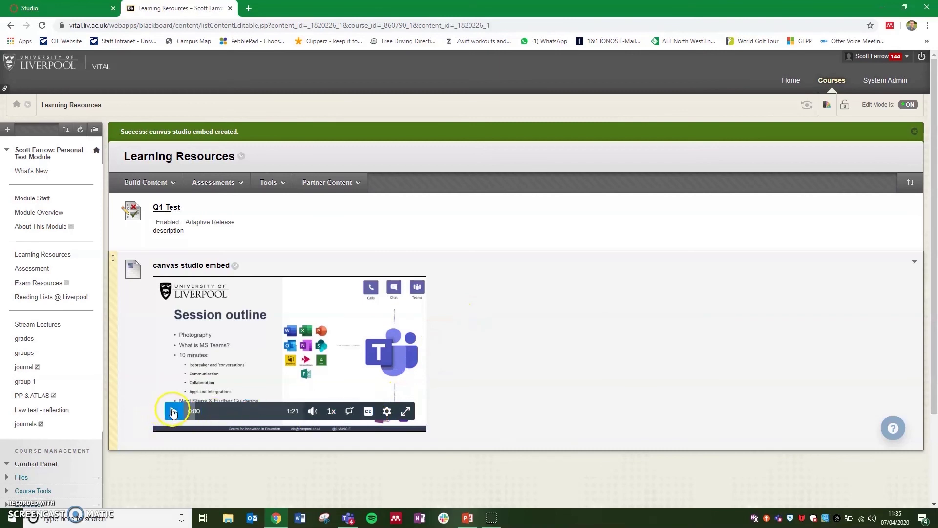